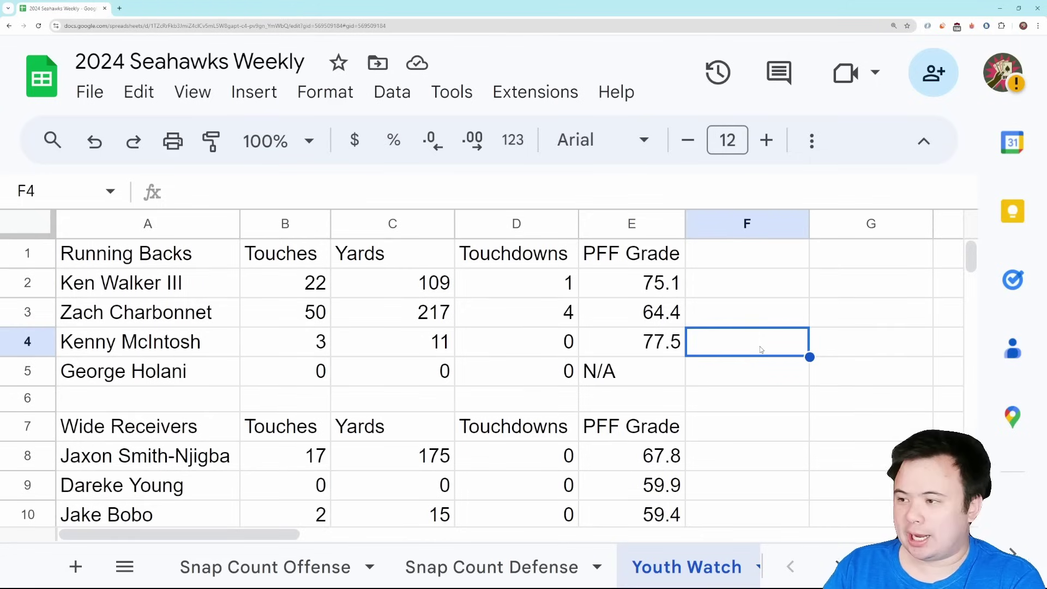
Step: Show the edit history of Zach Charbonnet's touches in the Running Backs table, and close it
{"action": "left_click", "coordinate": [309, 319]}
{"action": "right_click", "coordinate": [327, 325]}
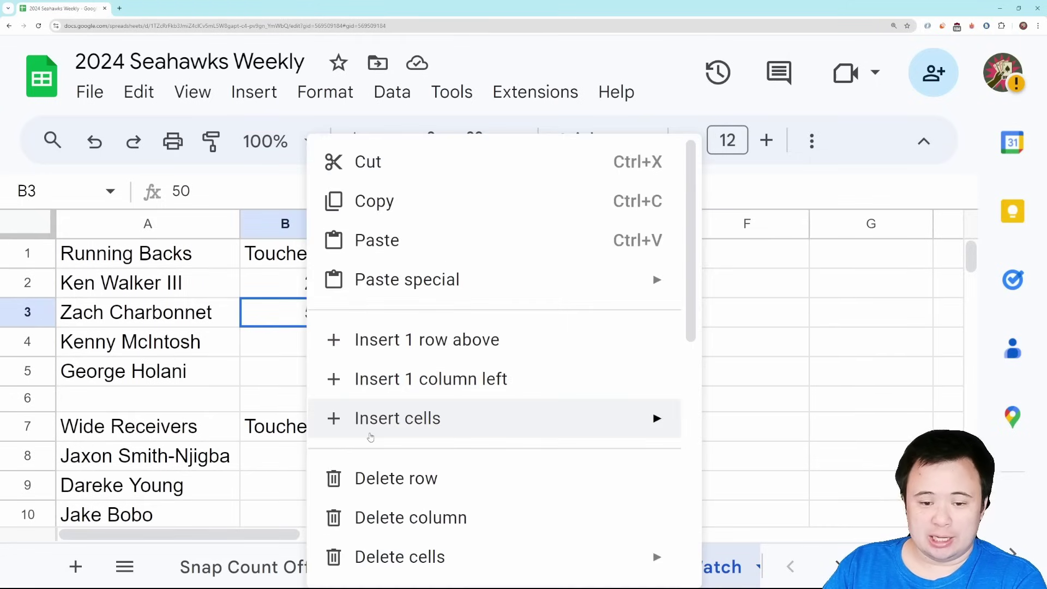
{"action": "scroll", "coordinate": [371, 437], "scroll_direction": "down", "scroll_amount": 5}
{"action": "left_click", "coordinate": [461, 453]}
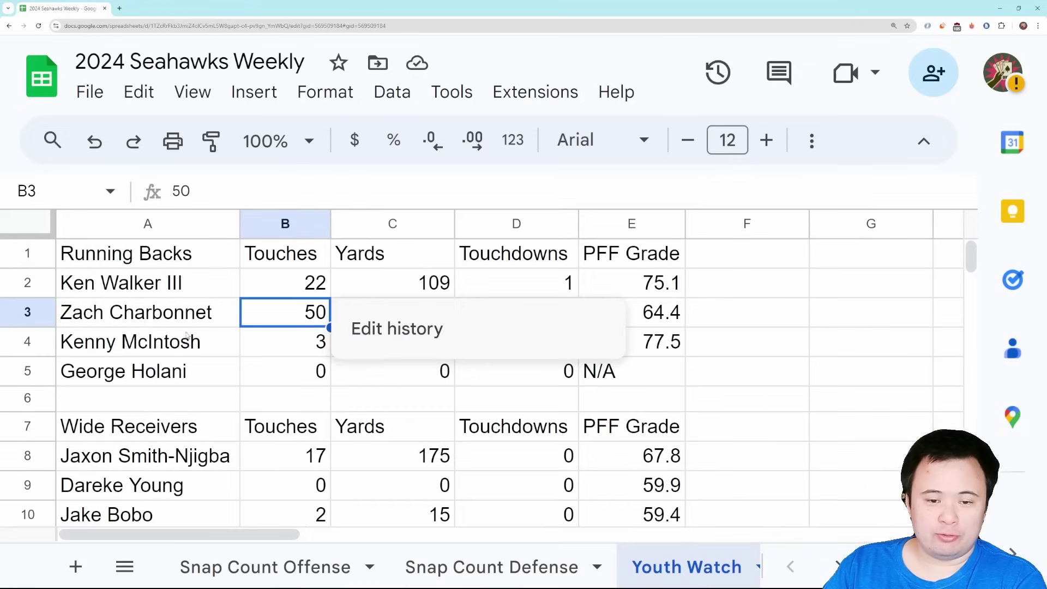
{"action": "left_click", "coordinate": [255, 363]}
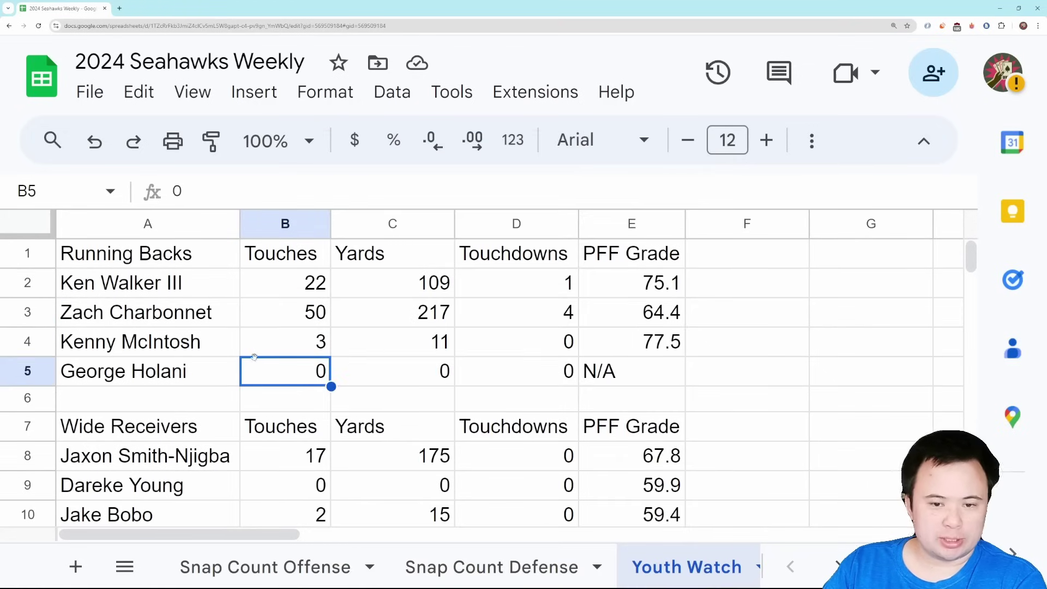
Step: Review Zach Charbonnet's yards and touchdowns, and Kenny McIntosh's yards and PFF grade
{"action": "left_click", "coordinate": [428, 323]}
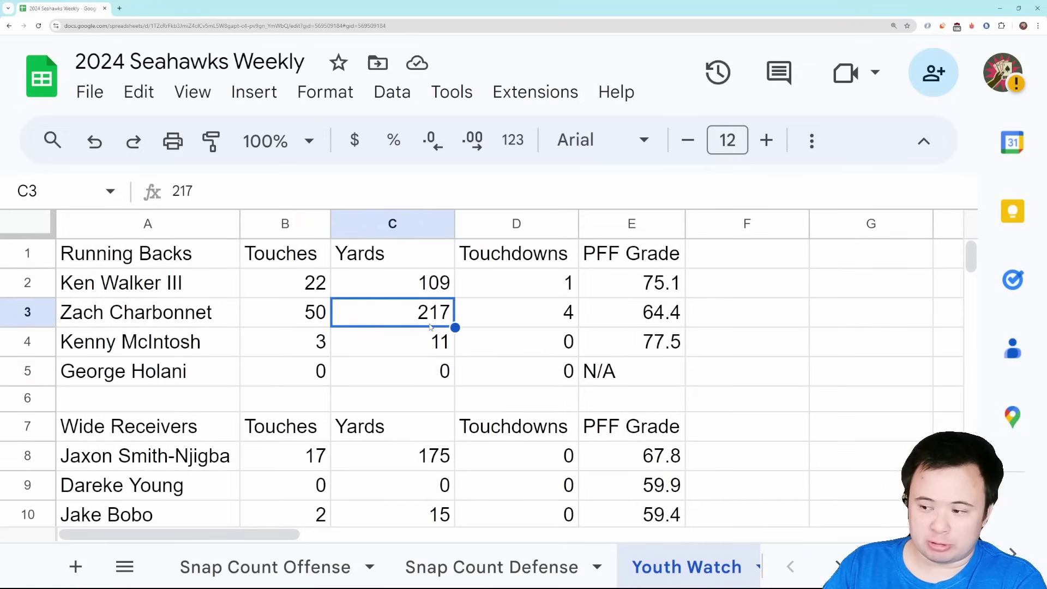
{"action": "left_click", "coordinate": [544, 324]}
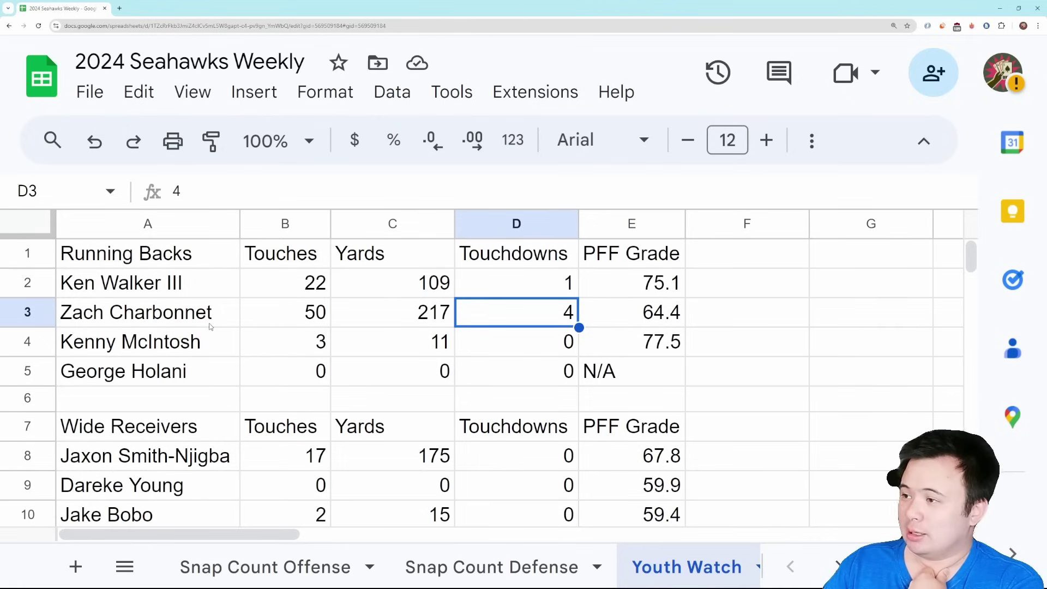
{"action": "left_click", "coordinate": [191, 351]}
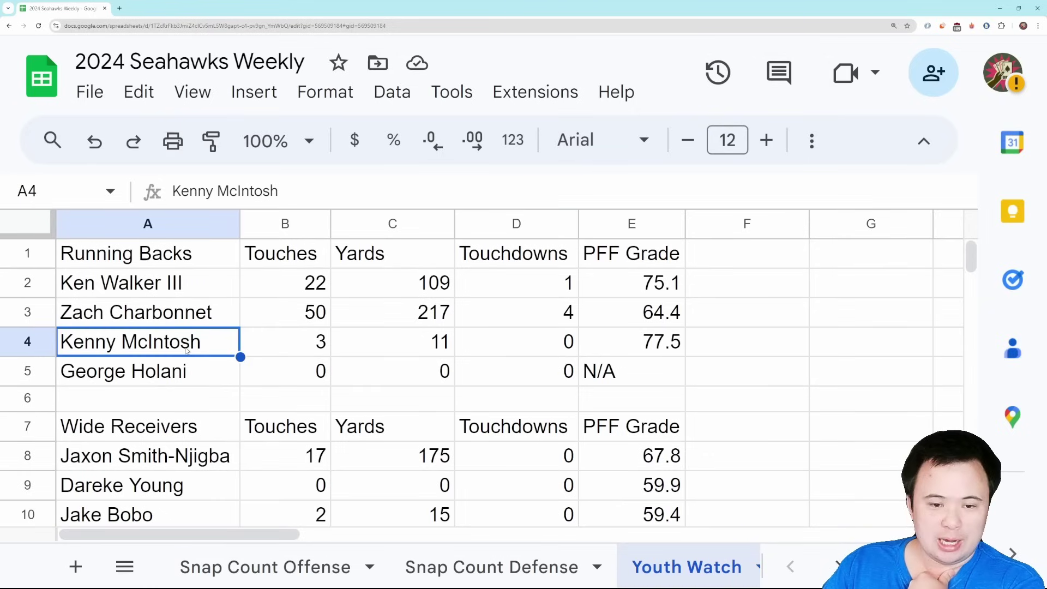
{"action": "left_click", "coordinate": [391, 347]}
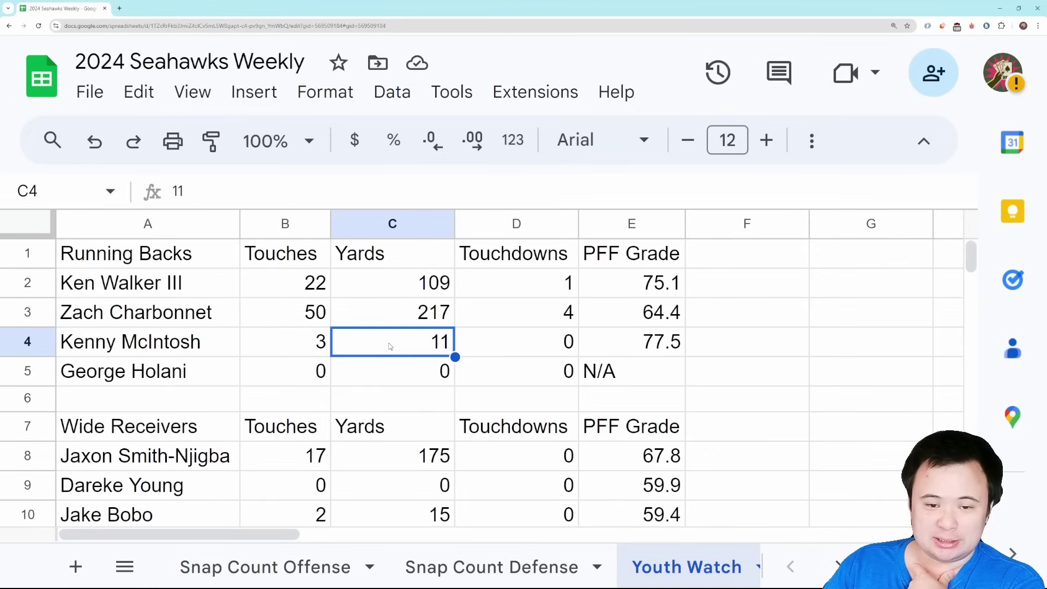
{"action": "left_click", "coordinate": [669, 344]}
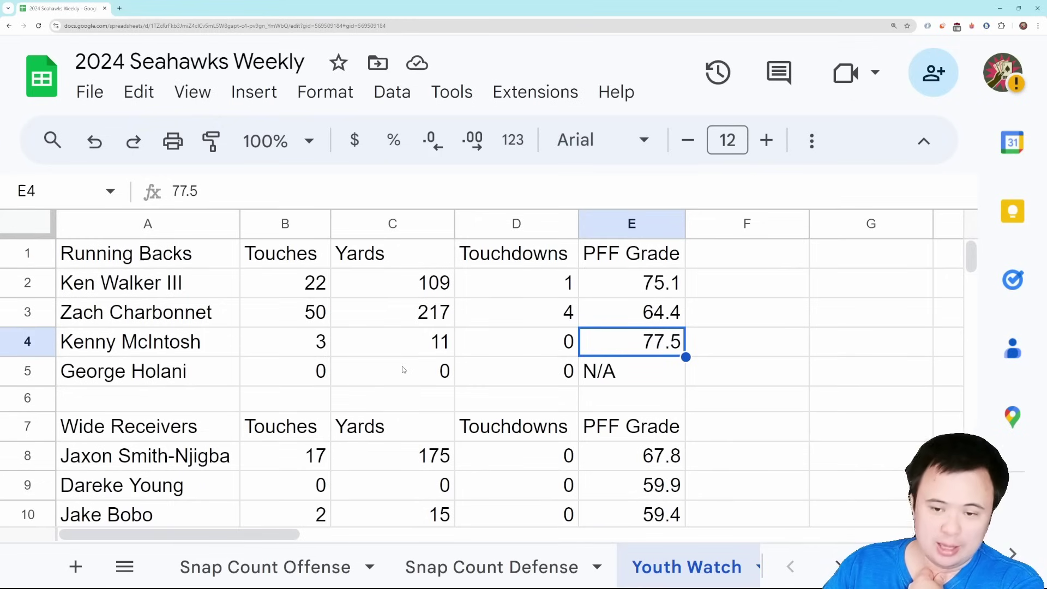
Step: Check Jaxon Smith-Njigba's touches in the Wide Receivers table and view the edit history of his yards
{"action": "scroll", "coordinate": [403, 370], "scroll_direction": "down", "scroll_amount": 4}
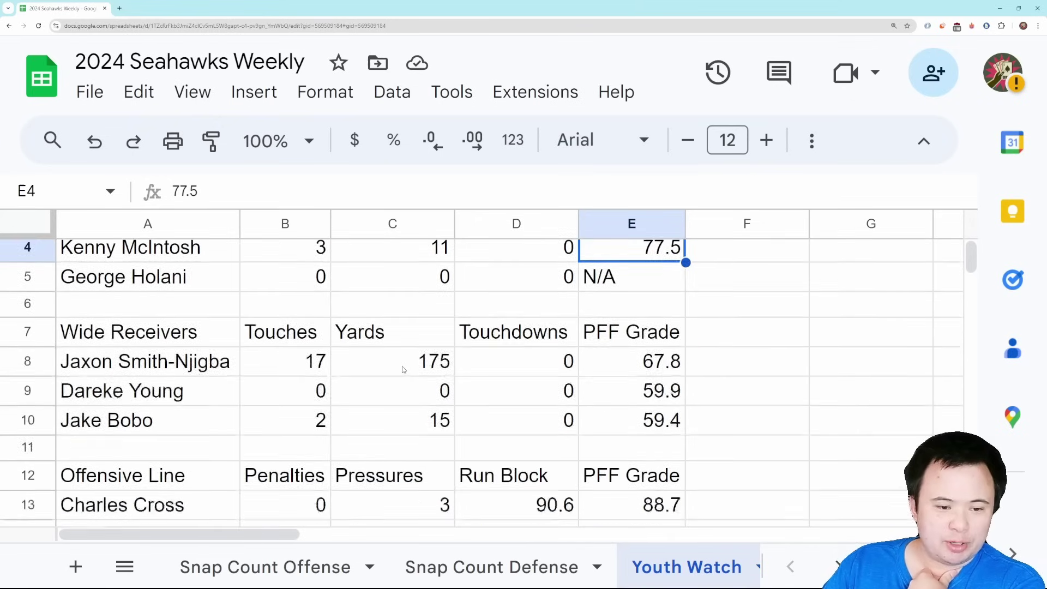
{"action": "left_click", "coordinate": [304, 337]}
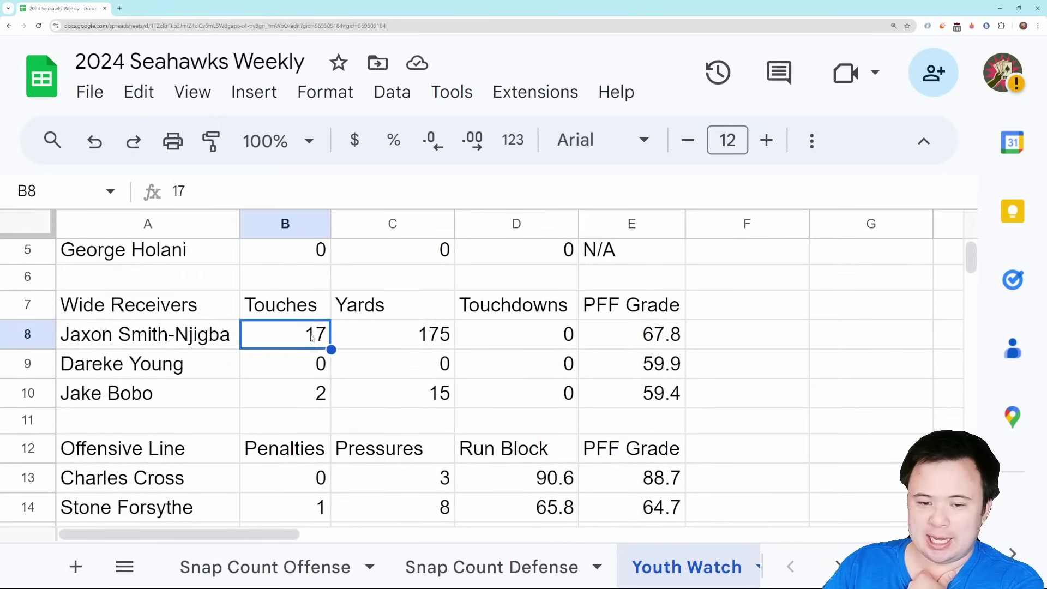
{"action": "right_click", "coordinate": [383, 340]}
{"action": "scroll", "coordinate": [417, 381], "scroll_direction": "down", "scroll_amount": 5}
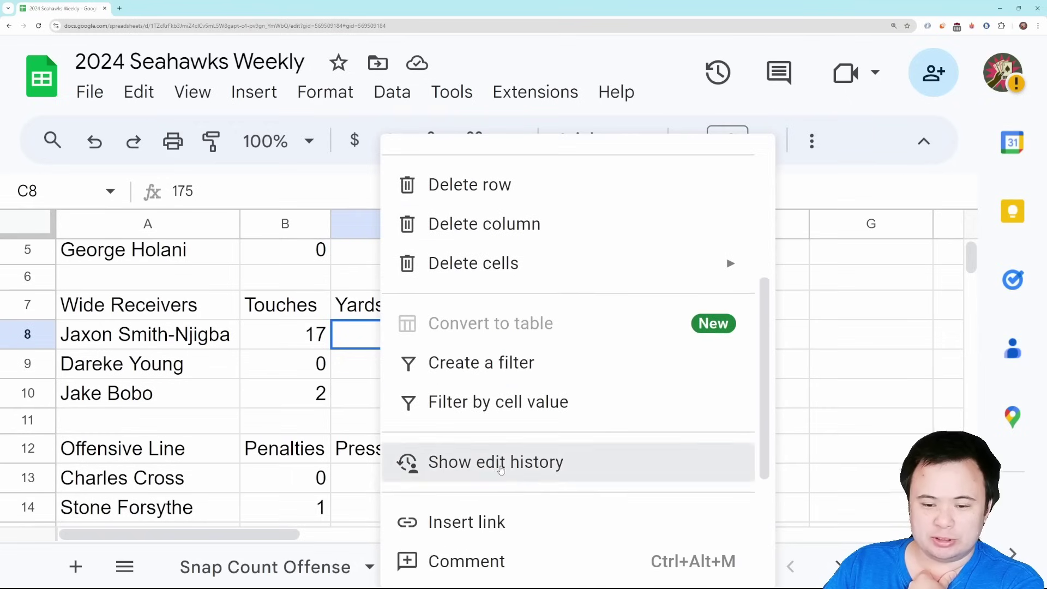
{"action": "left_click", "coordinate": [420, 461]}
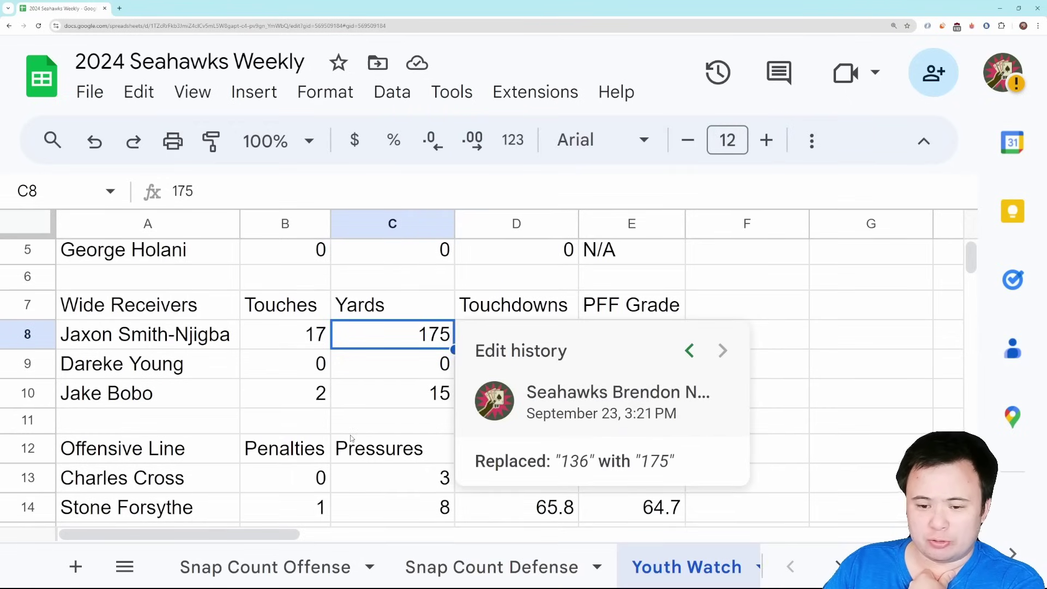
{"action": "left_click", "coordinate": [359, 403]}
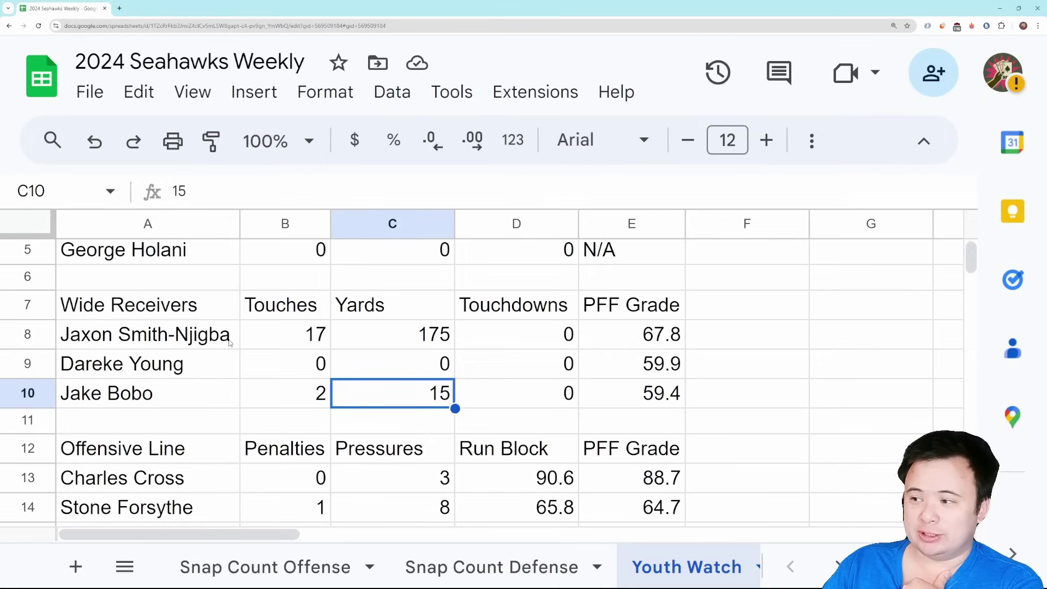
Step: Review the PFF grades of Jaxon Smith-Njigba, Dareke Young and Jake Bobo
{"action": "left_click", "coordinate": [613, 352]}
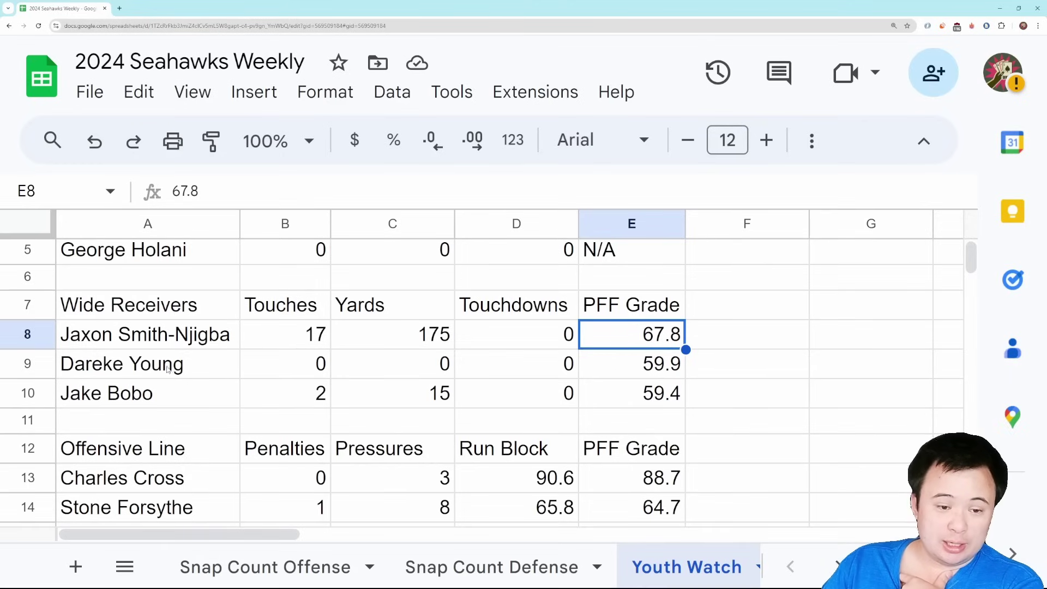
{"action": "left_click", "coordinate": [660, 374]}
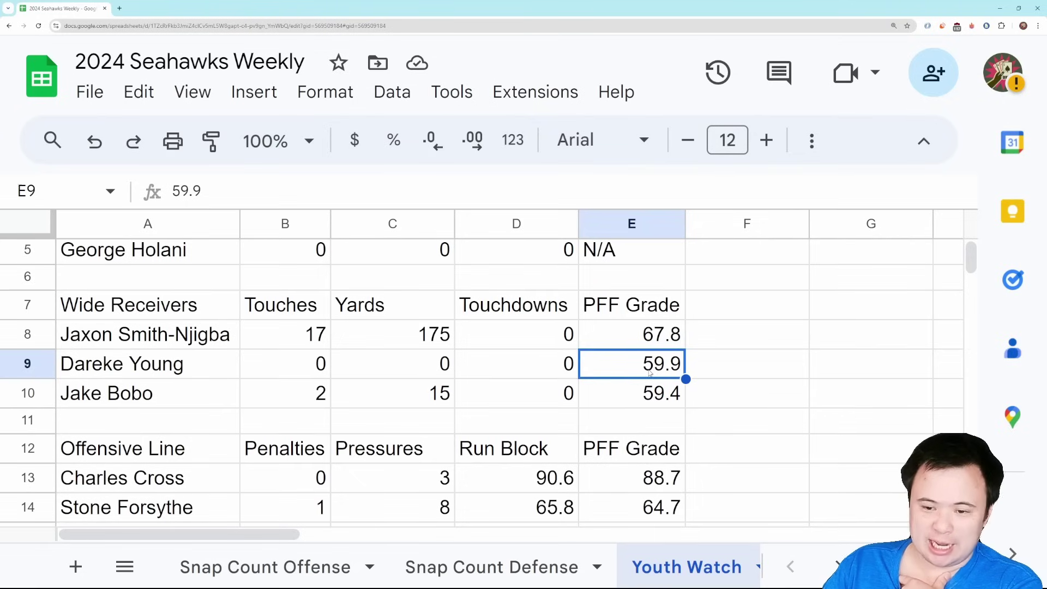
{"action": "left_click", "coordinate": [203, 405]}
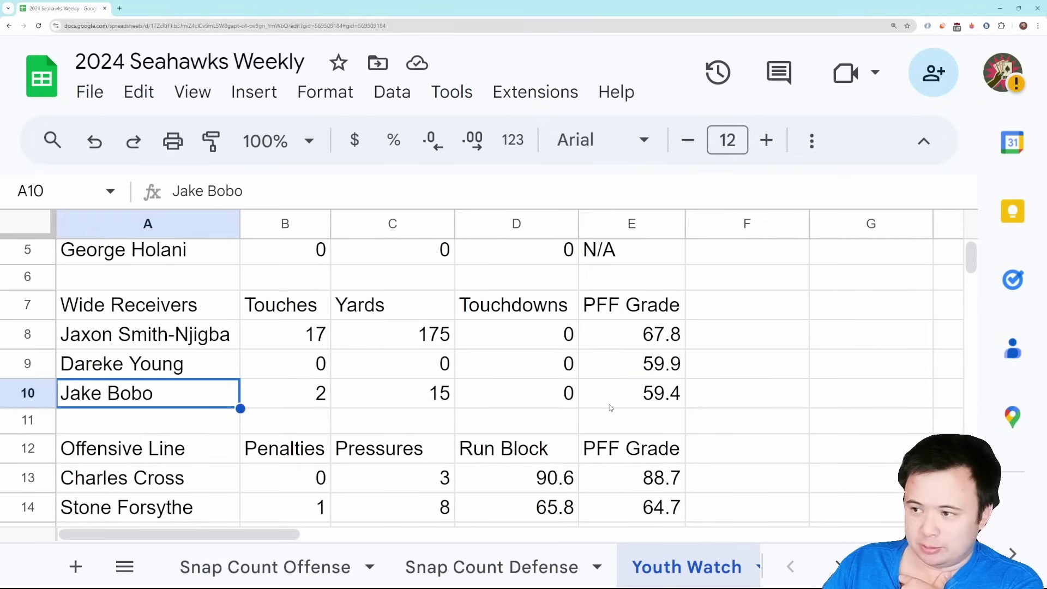
{"action": "left_click", "coordinate": [626, 405]}
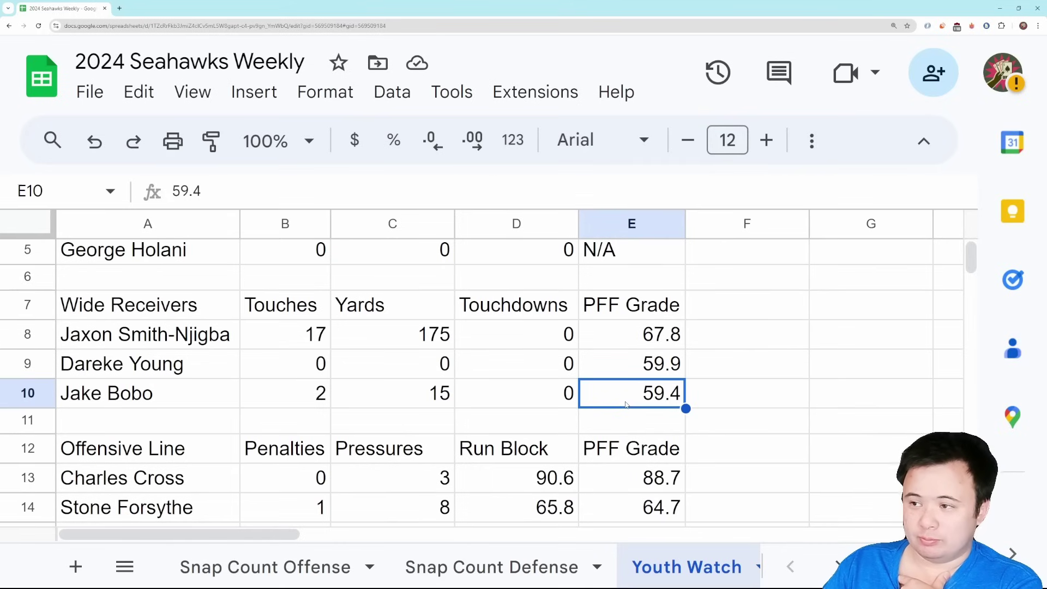
Step: Examine Charles Cross's penalties, pressures, run block and PFF grade in the Offensive Line table
{"action": "scroll", "coordinate": [626, 405], "scroll_direction": "down", "scroll_amount": 1}
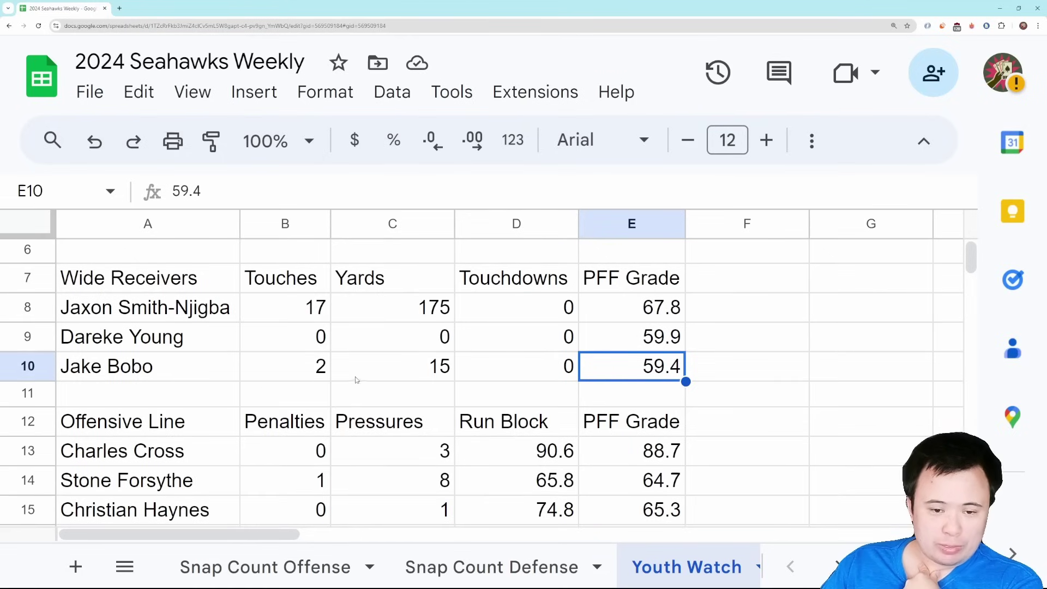
{"action": "scroll", "coordinate": [529, 387], "scroll_direction": "down", "scroll_amount": 2}
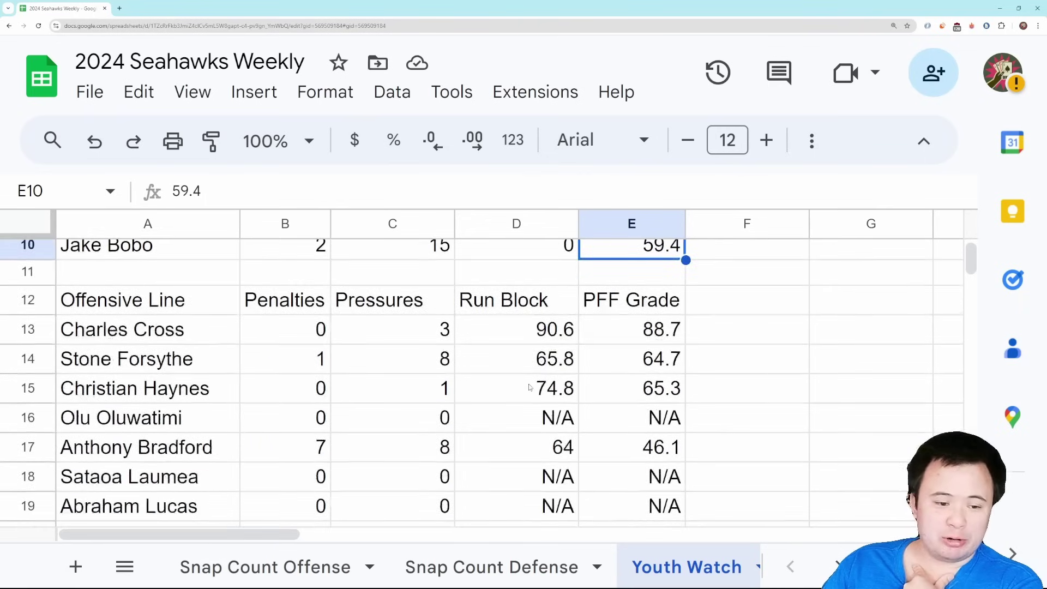
{"action": "scroll", "coordinate": [529, 387], "scroll_direction": "down", "scroll_amount": 1}
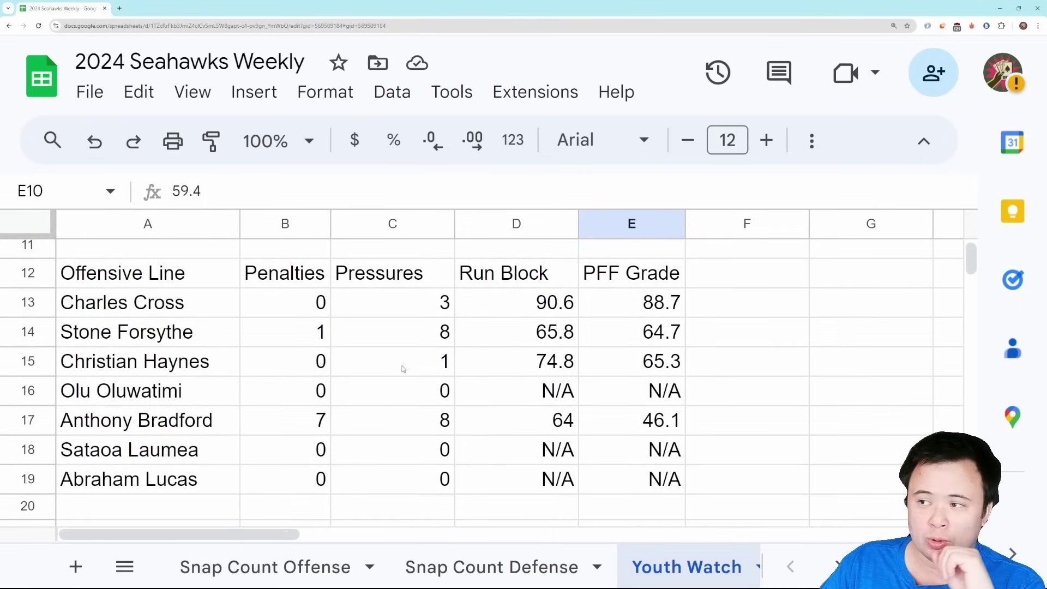
{"action": "left_click", "coordinate": [279, 303]}
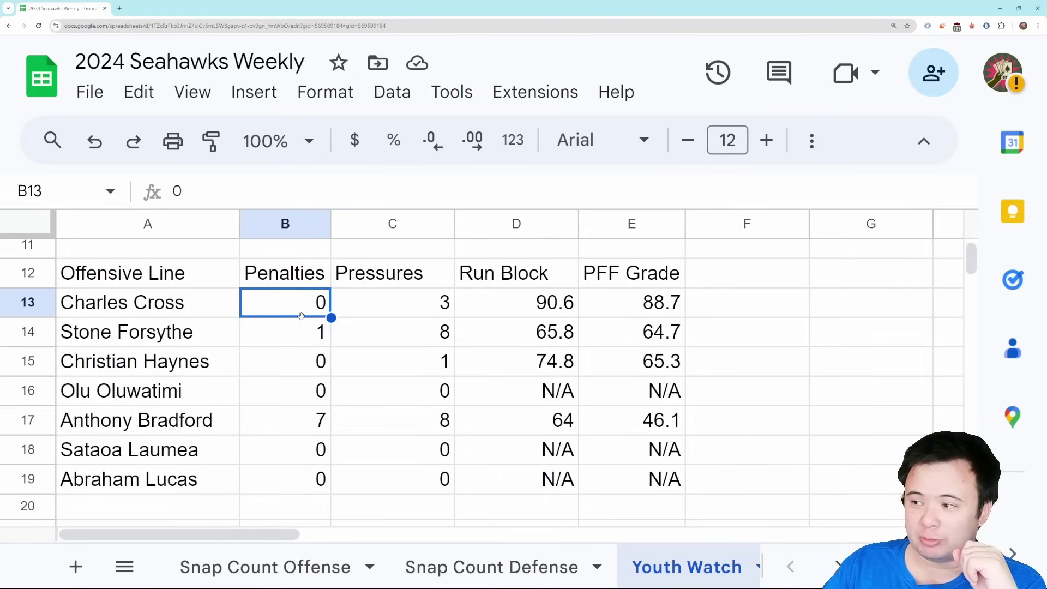
{"action": "left_click", "coordinate": [368, 314]}
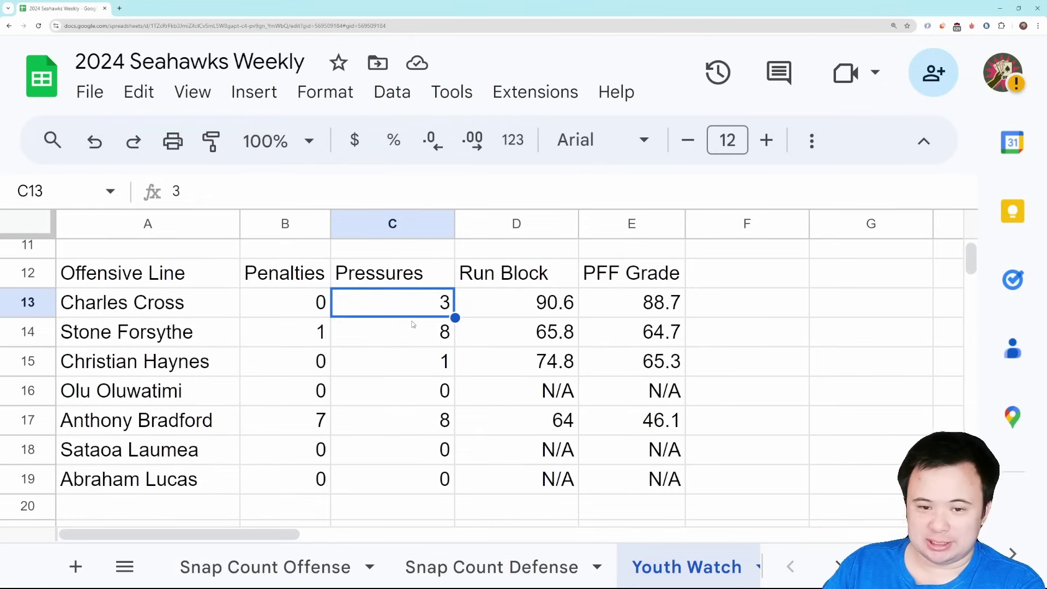
{"action": "left_click", "coordinate": [503, 314]}
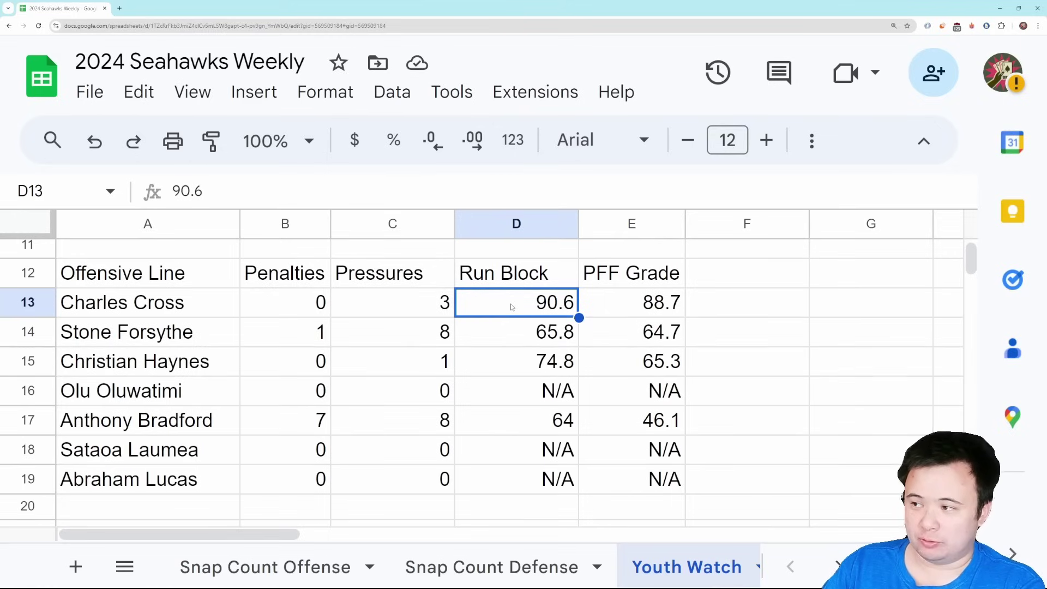
{"action": "left_click", "coordinate": [632, 307]}
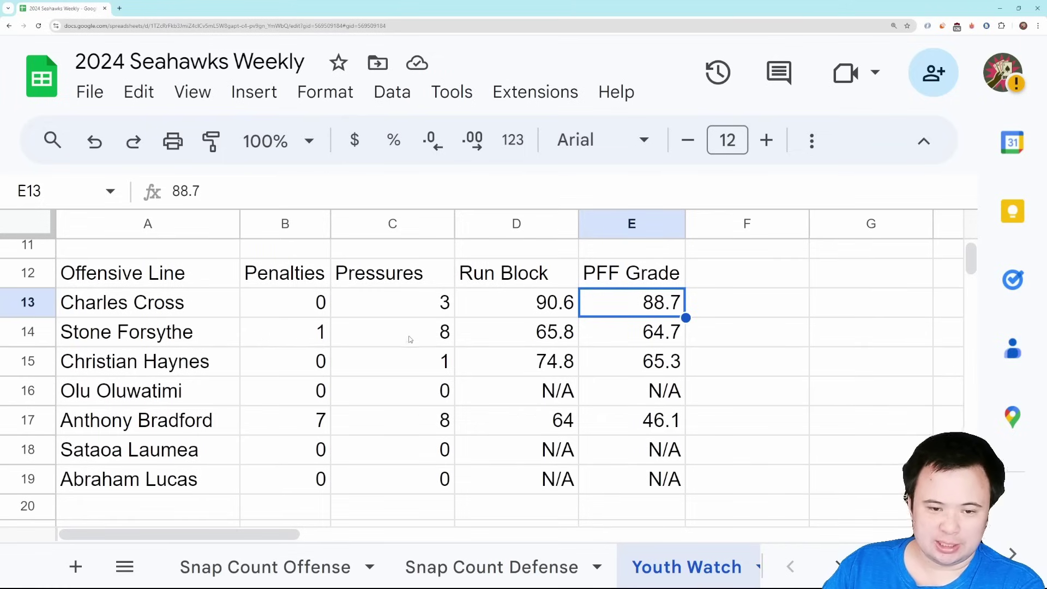
Step: Check Stone Forsythe's penalties and pressures, and view the edit history of his run block grade
{"action": "left_click", "coordinate": [296, 341]}
{"action": "left_click", "coordinate": [429, 344]}
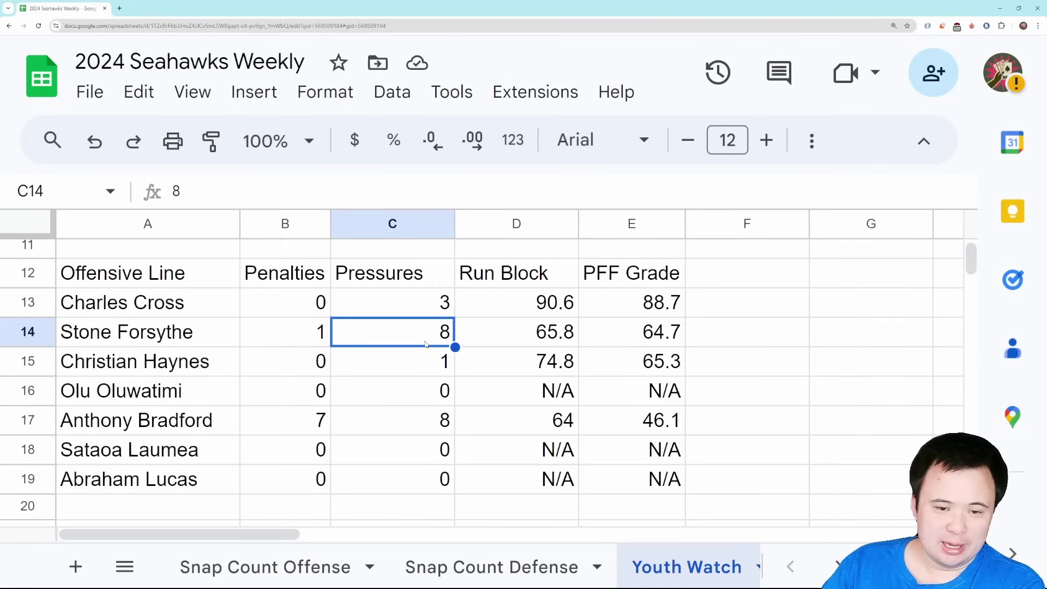
{"action": "left_click", "coordinate": [490, 334]}
{"action": "right_click", "coordinate": [492, 335]}
{"action": "scroll", "coordinate": [589, 497], "scroll_direction": "down", "scroll_amount": 3}
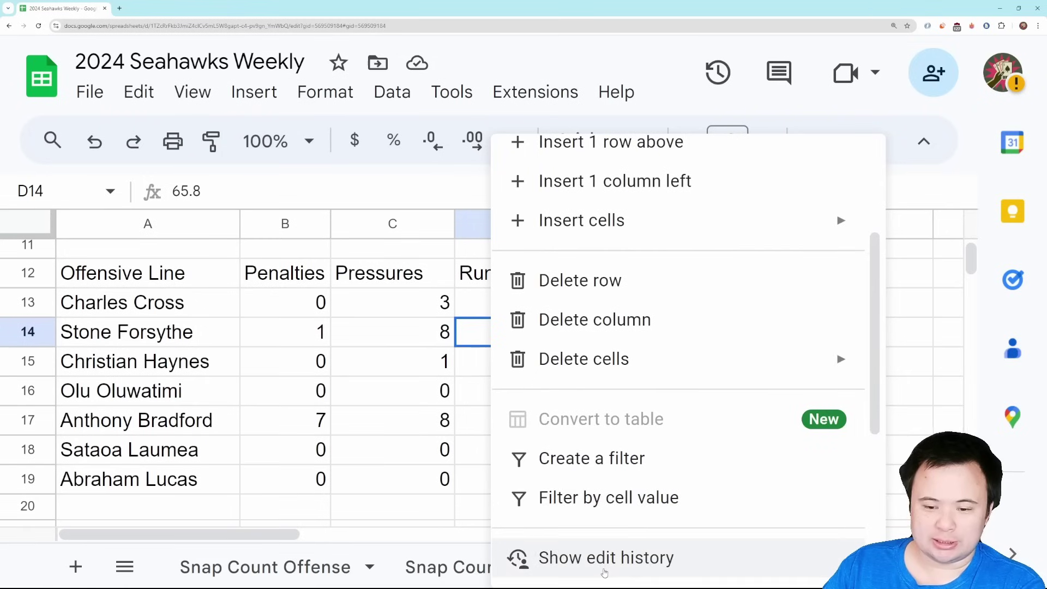
{"action": "left_click", "coordinate": [589, 557]}
{"action": "left_click", "coordinate": [443, 429]}
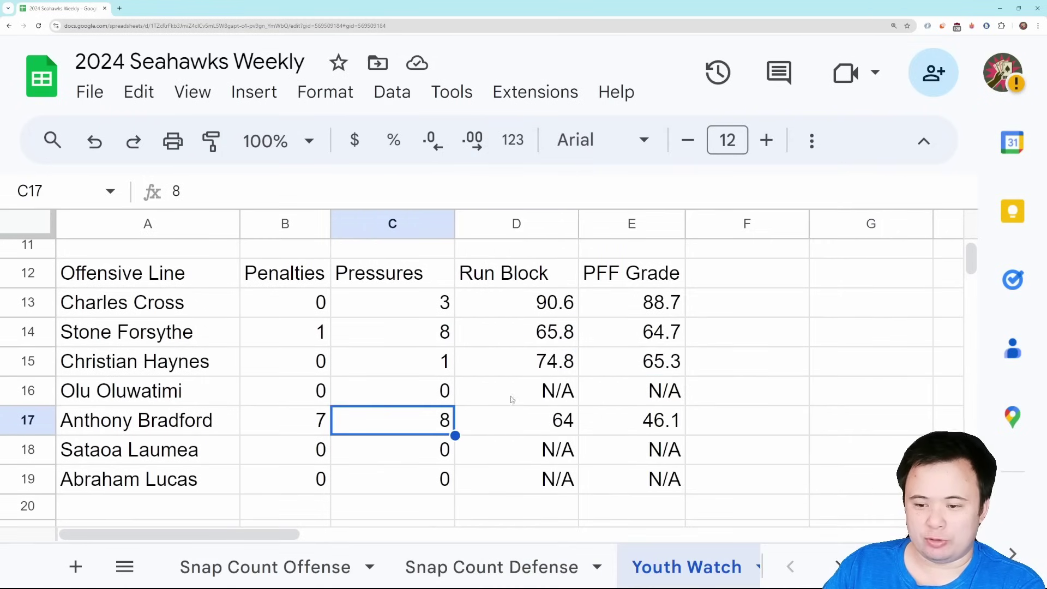
Step: Show the edit history of Stone Forsythe's PFF grade, and close it
{"action": "right_click", "coordinate": [650, 343]}
{"action": "scroll", "coordinate": [723, 456], "scroll_direction": "down", "scroll_amount": 3}
{"action": "scroll", "coordinate": [722, 456], "scroll_direction": "down", "scroll_amount": 3}
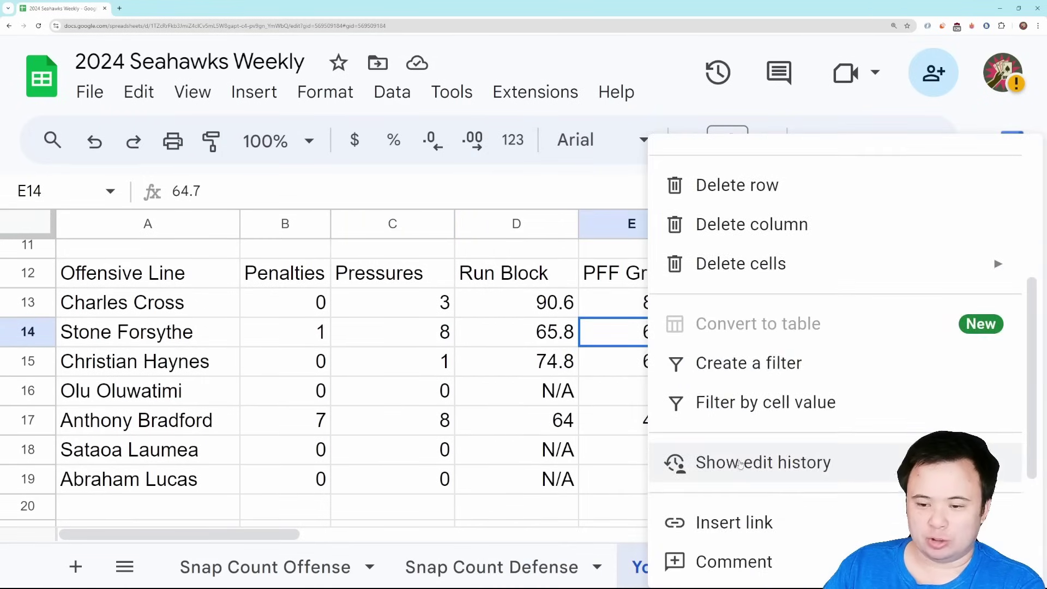
{"action": "left_click", "coordinate": [723, 461]}
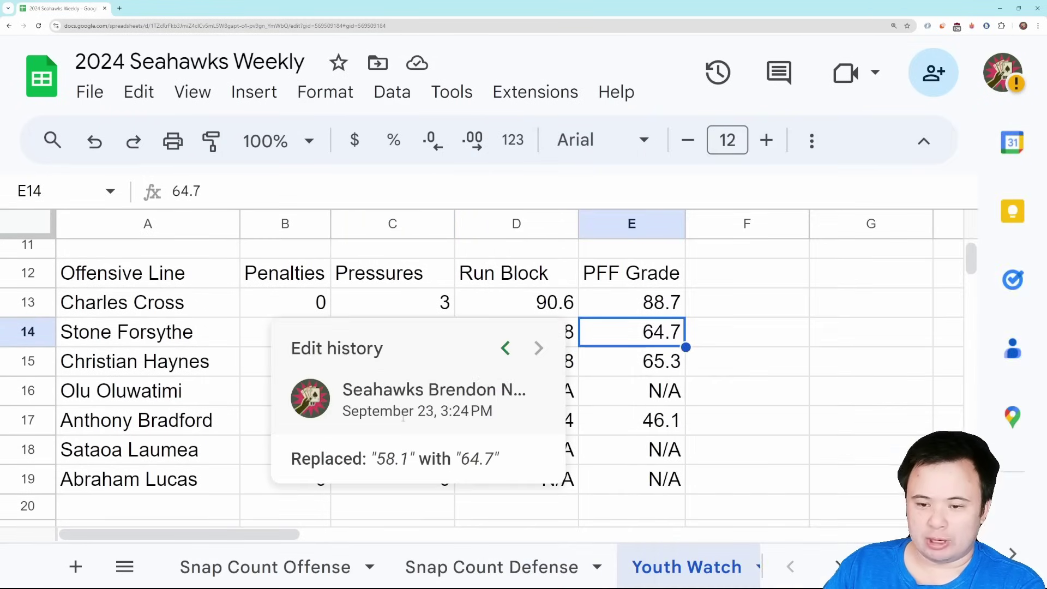
{"action": "left_click", "coordinate": [769, 412]}
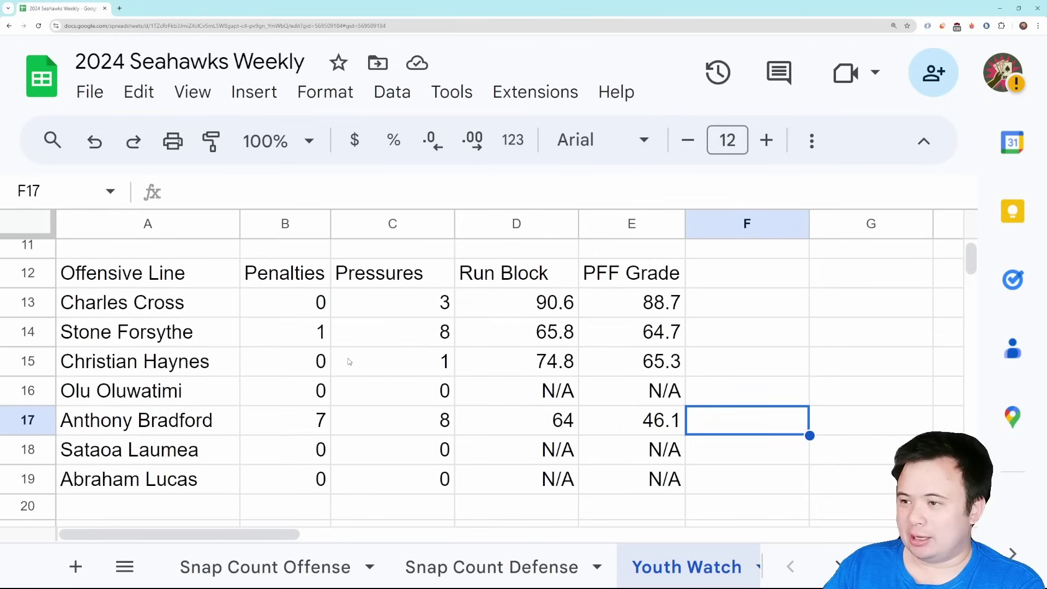
Step: Examine Anthony Bradford's penalties, pressures, PFF grade and run block grade in the Offensive Line table
{"action": "scroll", "coordinate": [349, 361], "scroll_direction": "down", "scroll_amount": 1}
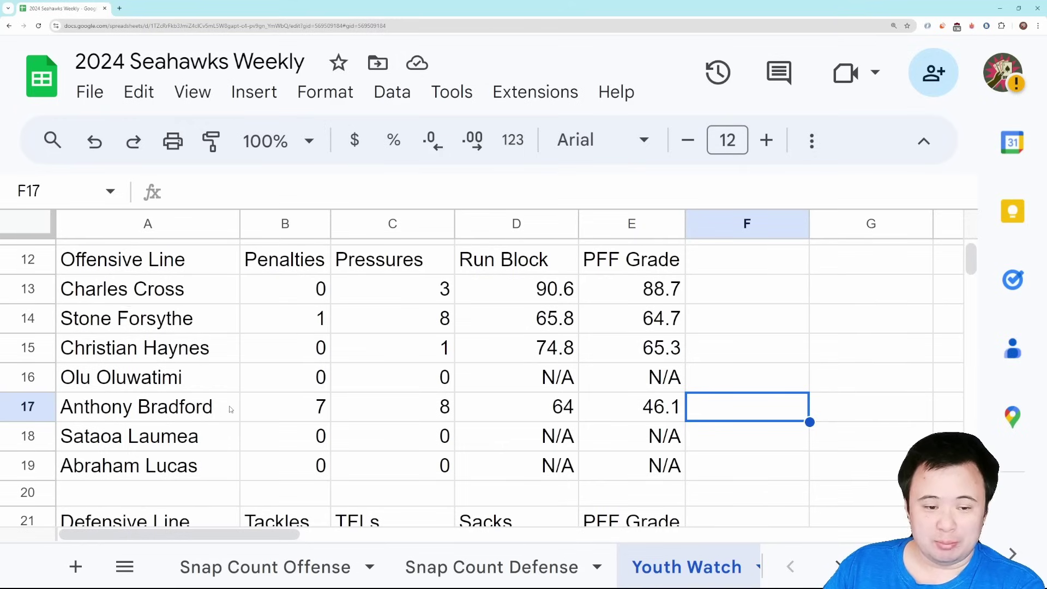
{"action": "left_click", "coordinate": [377, 410]}
{"action": "left_click", "coordinate": [271, 407]}
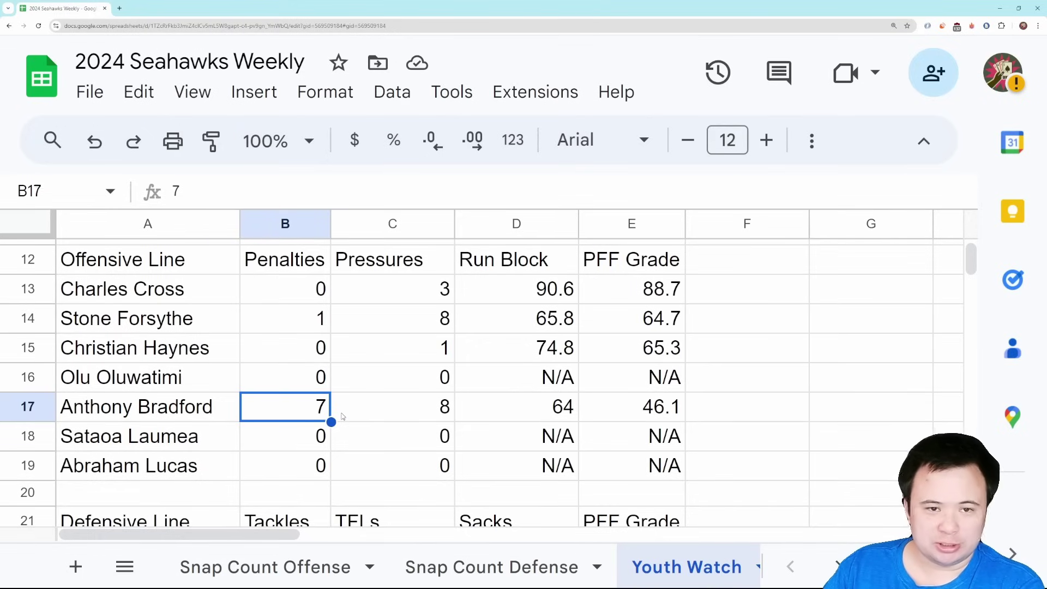
{"action": "left_click", "coordinate": [383, 413]}
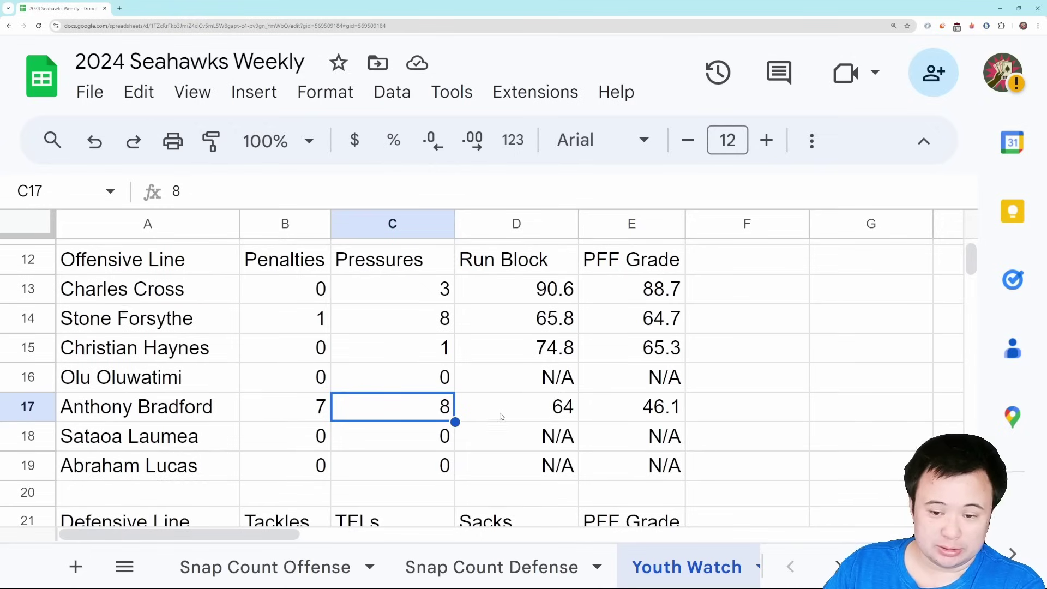
{"action": "left_click", "coordinate": [637, 414]}
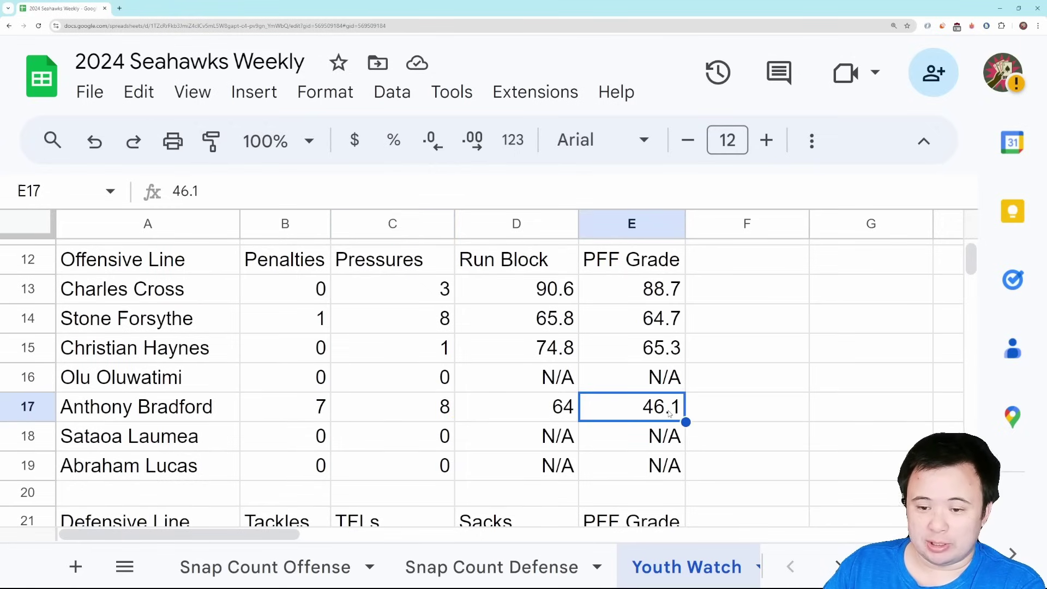
{"action": "left_click", "coordinate": [551, 413]}
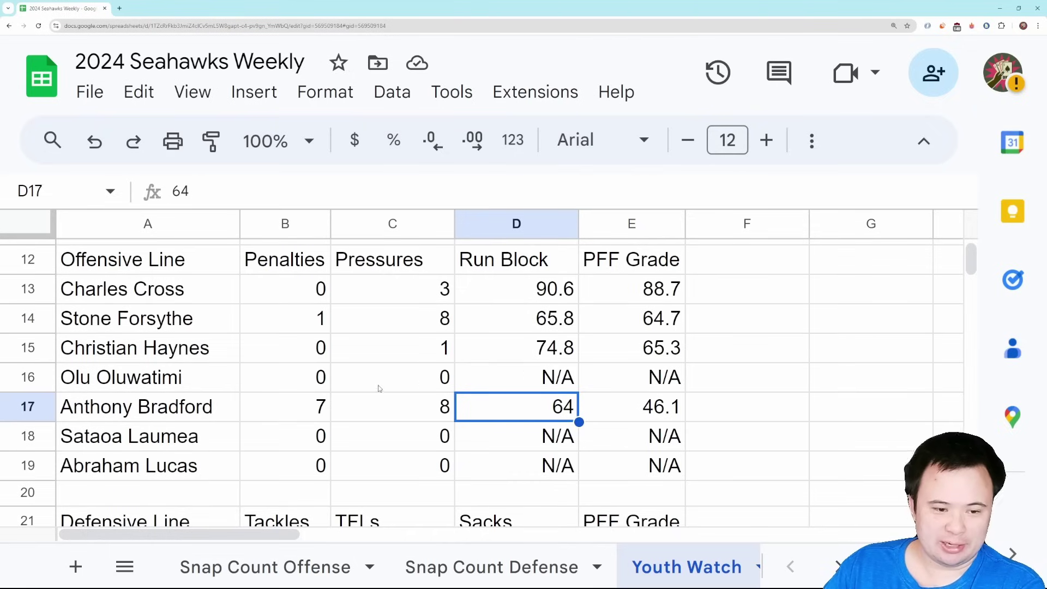
Step: Check Sataoa Laumea's row, then examine Byron Murphy II's PFF grade and Mike Morris's tackles and PFF grade in the Defensive Line table
{"action": "left_click", "coordinate": [163, 444]}
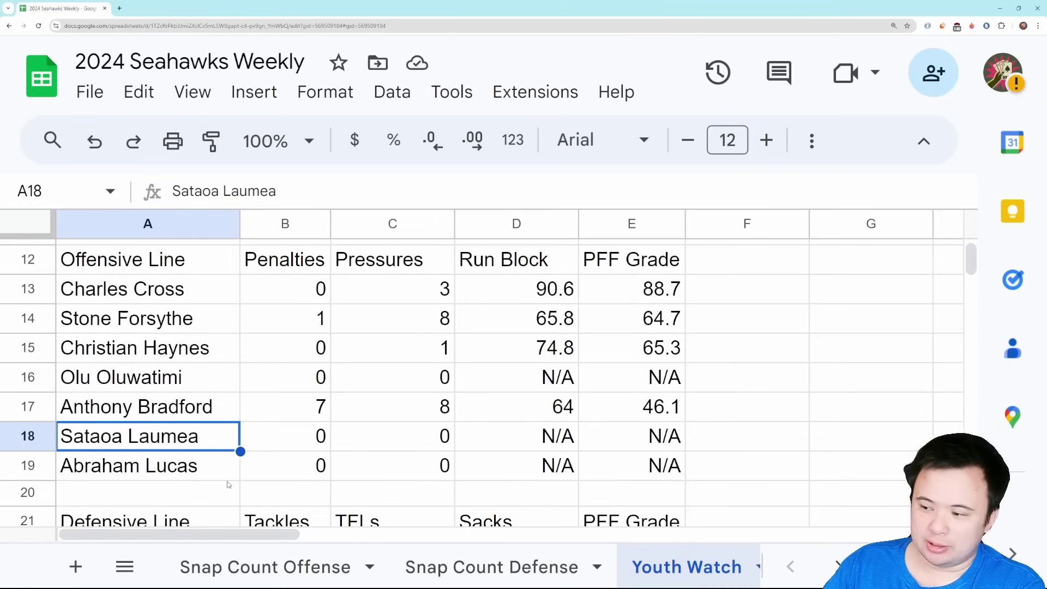
{"action": "scroll", "coordinate": [257, 476], "scroll_direction": "down", "scroll_amount": 2}
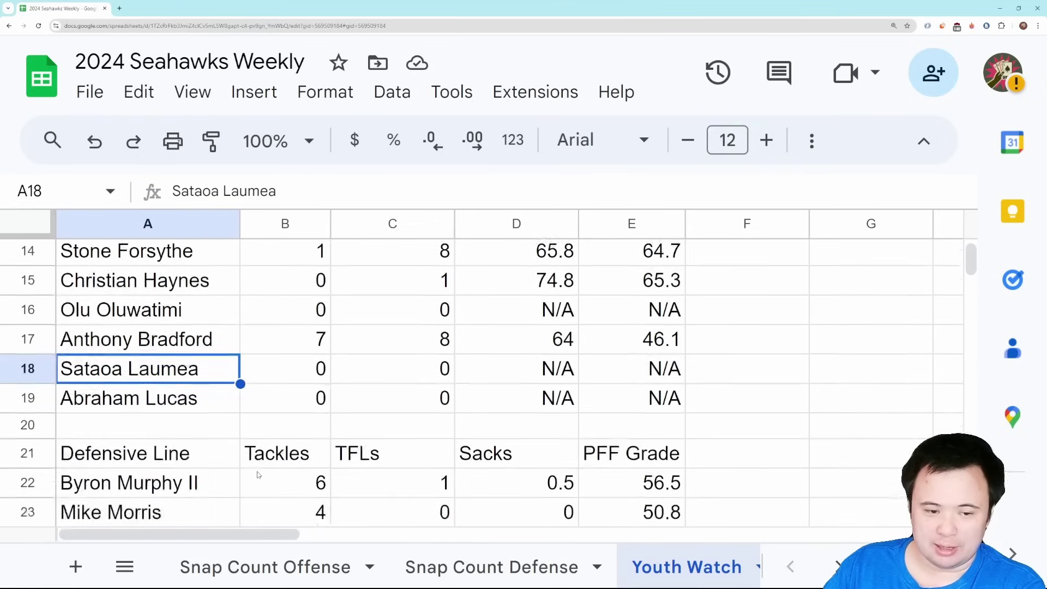
{"action": "scroll", "coordinate": [259, 475], "scroll_direction": "down", "scroll_amount": 4}
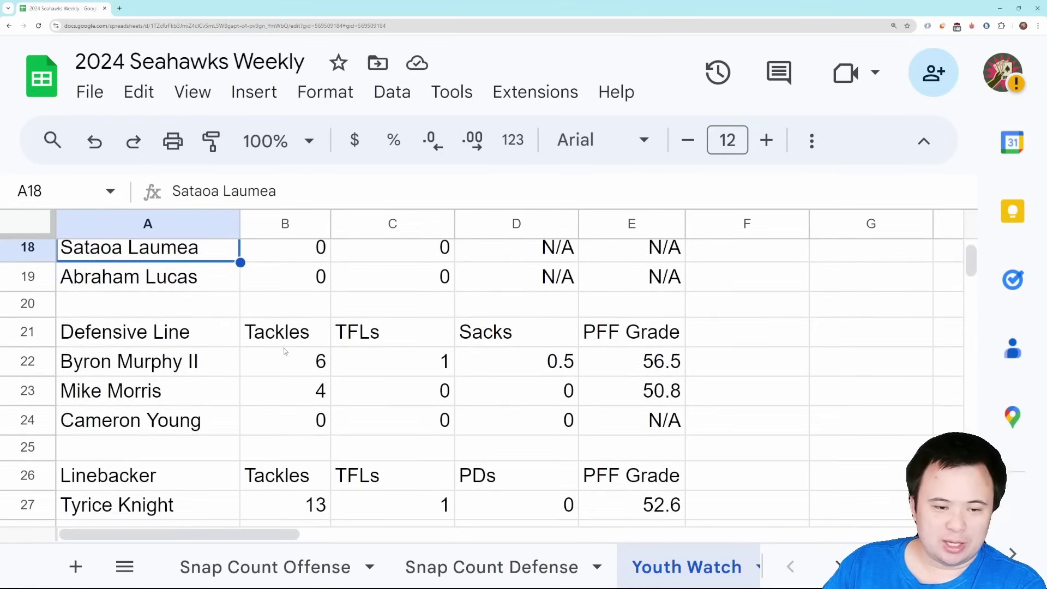
{"action": "scroll", "coordinate": [283, 348], "scroll_direction": "down", "scroll_amount": 1}
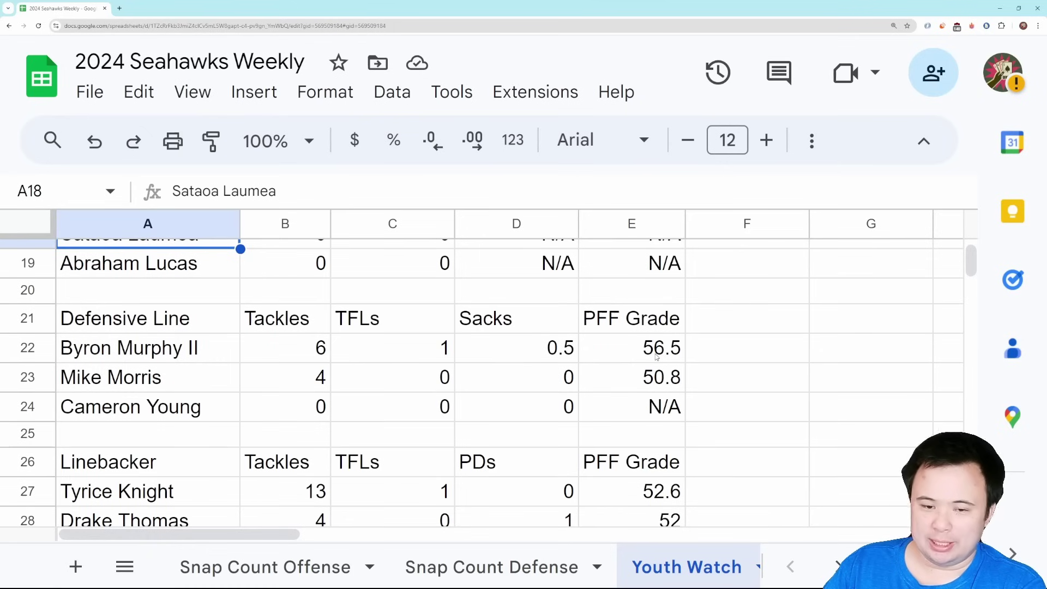
{"action": "scroll", "coordinate": [657, 356], "scroll_direction": "down", "scroll_amount": 2}
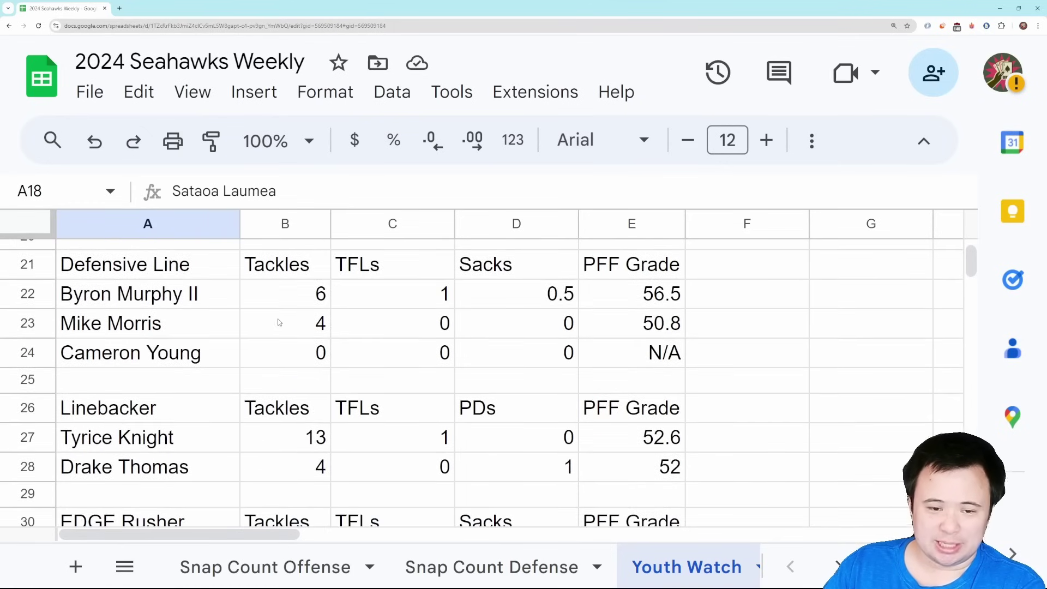
{"action": "left_click", "coordinate": [666, 297]}
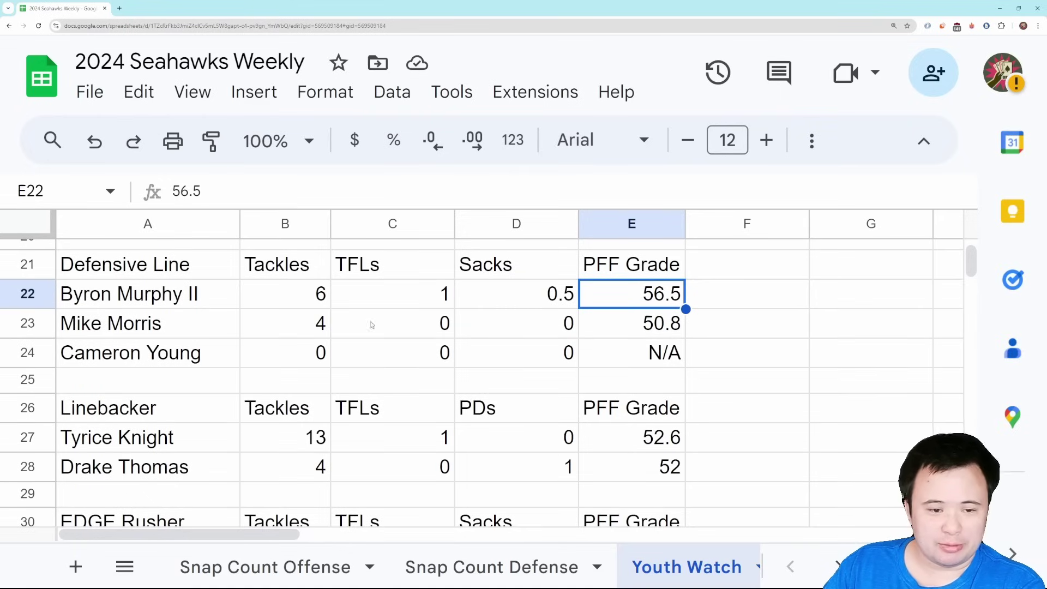
{"action": "left_click", "coordinate": [314, 332]}
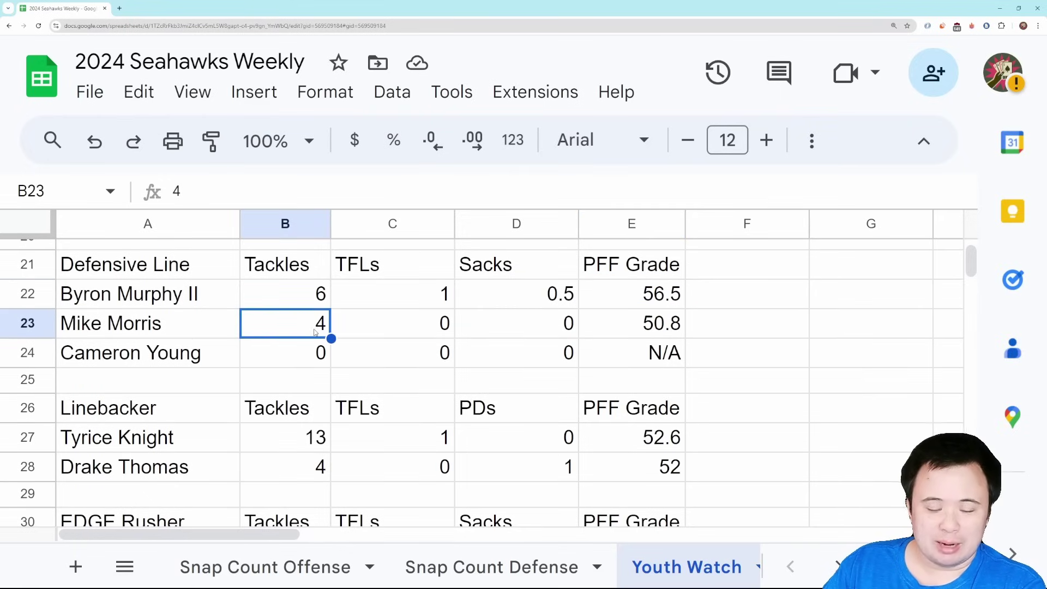
{"action": "left_click", "coordinate": [674, 334]}
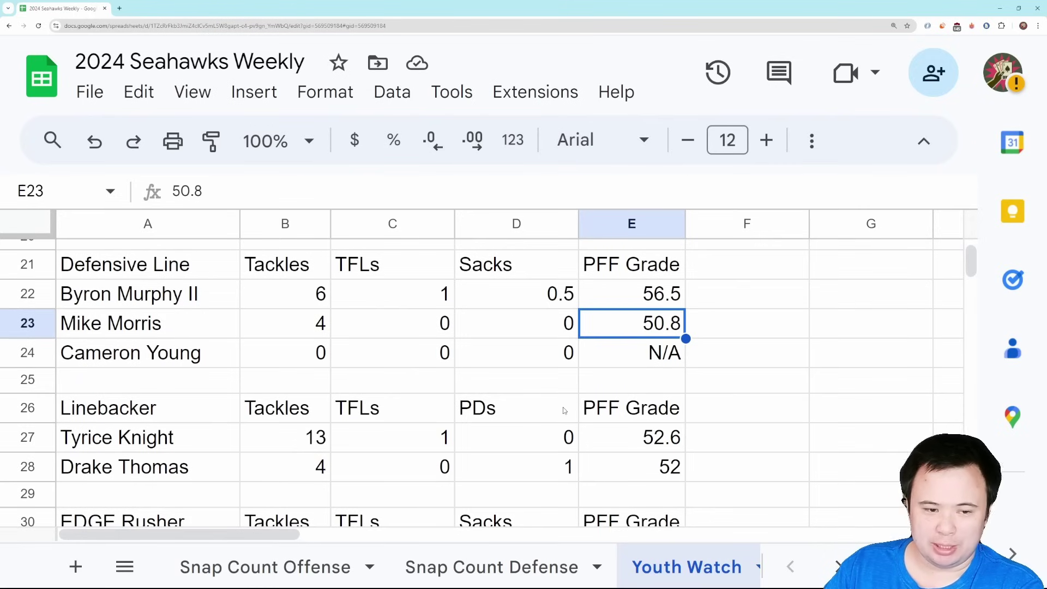
Step: Show the edit history of Tyrice Knight's tackles in the Linebacker table, and close it
{"action": "scroll", "coordinate": [258, 416], "scroll_direction": "down", "scroll_amount": 1}
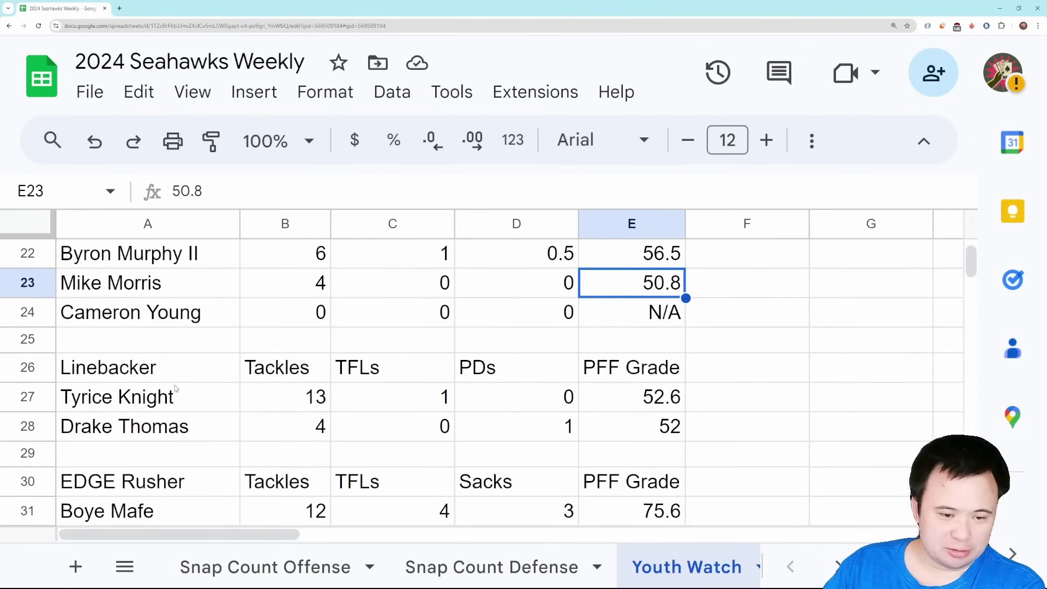
{"action": "scroll", "coordinate": [182, 387], "scroll_direction": "down", "scroll_amount": 1}
{"action": "left_click", "coordinate": [334, 391]}
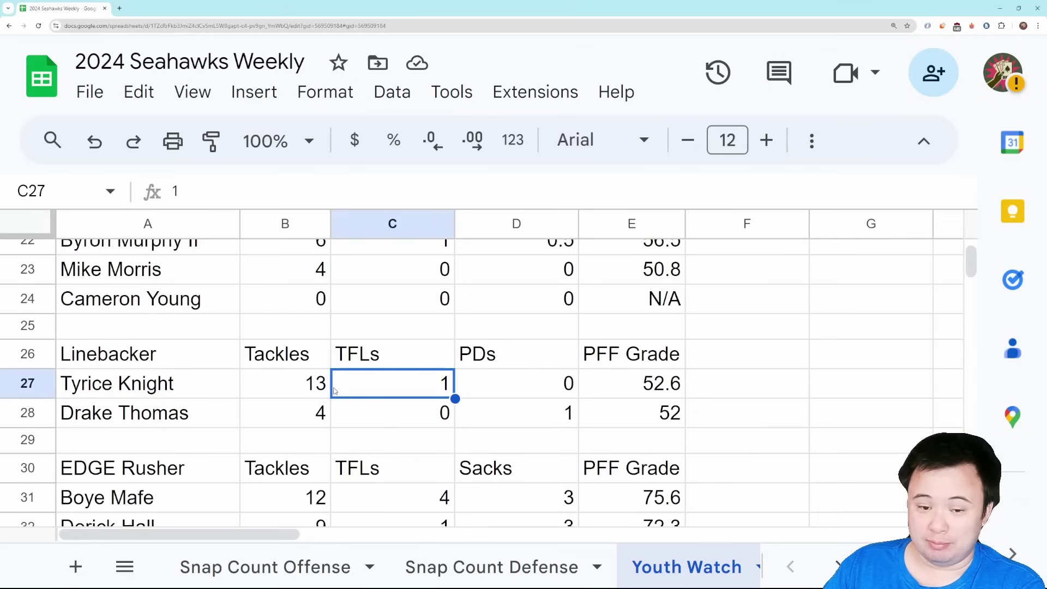
{"action": "left_click", "coordinate": [277, 397]}
{"action": "right_click", "coordinate": [277, 397]}
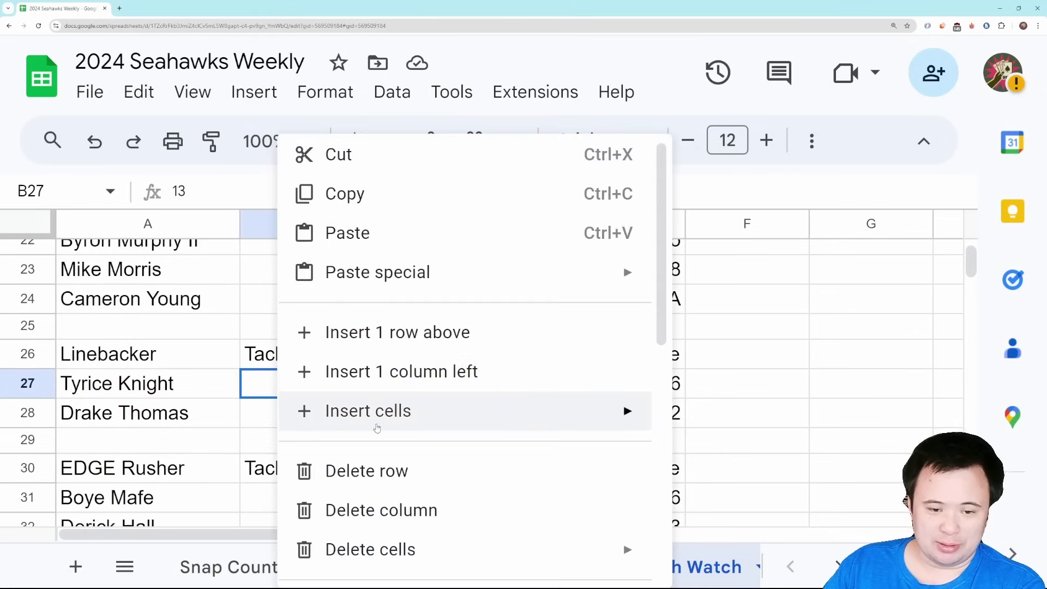
{"action": "scroll", "coordinate": [374, 436], "scroll_direction": "down", "scroll_amount": 2}
{"action": "left_click", "coordinate": [418, 503]}
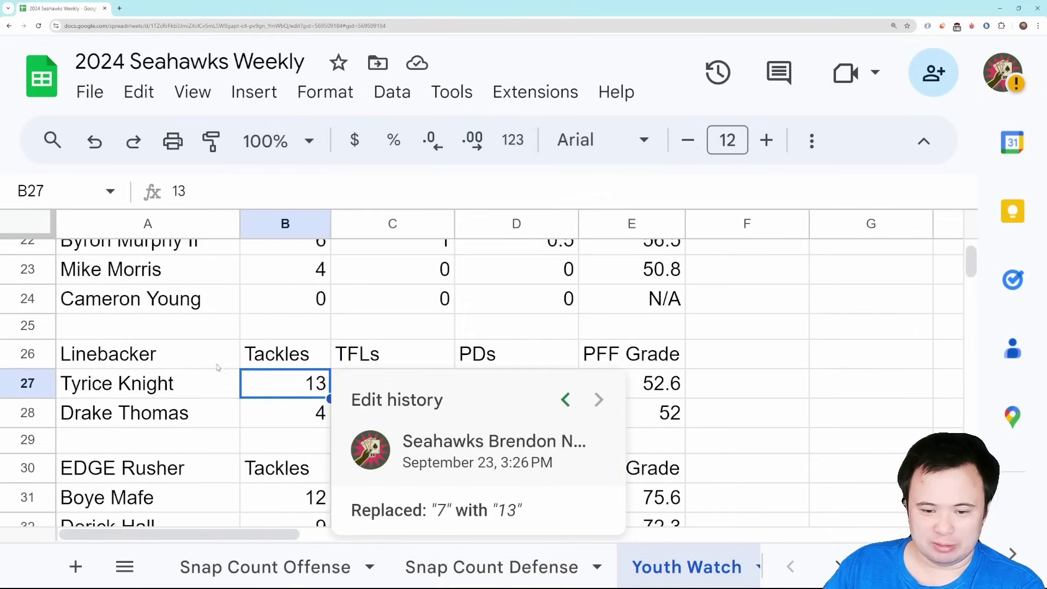
{"action": "left_click", "coordinate": [251, 367]}
Step: Examine Tyrice Knight's TFLs and PFF grade, and Drake Thomas's tackles, PDs and PFF grade
{"action": "left_click", "coordinate": [407, 399]}
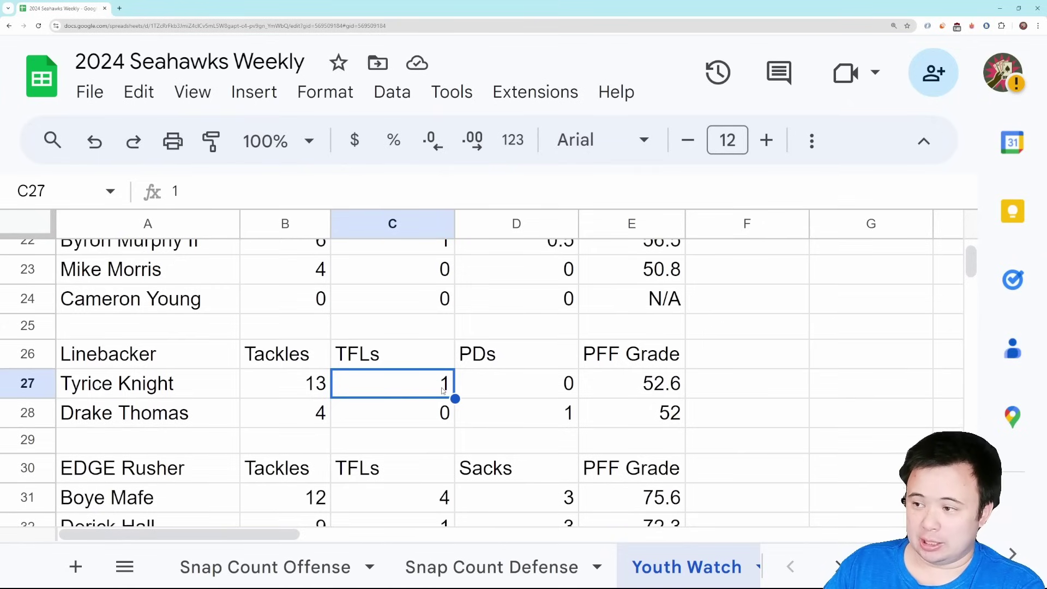
{"action": "left_click", "coordinate": [621, 398]}
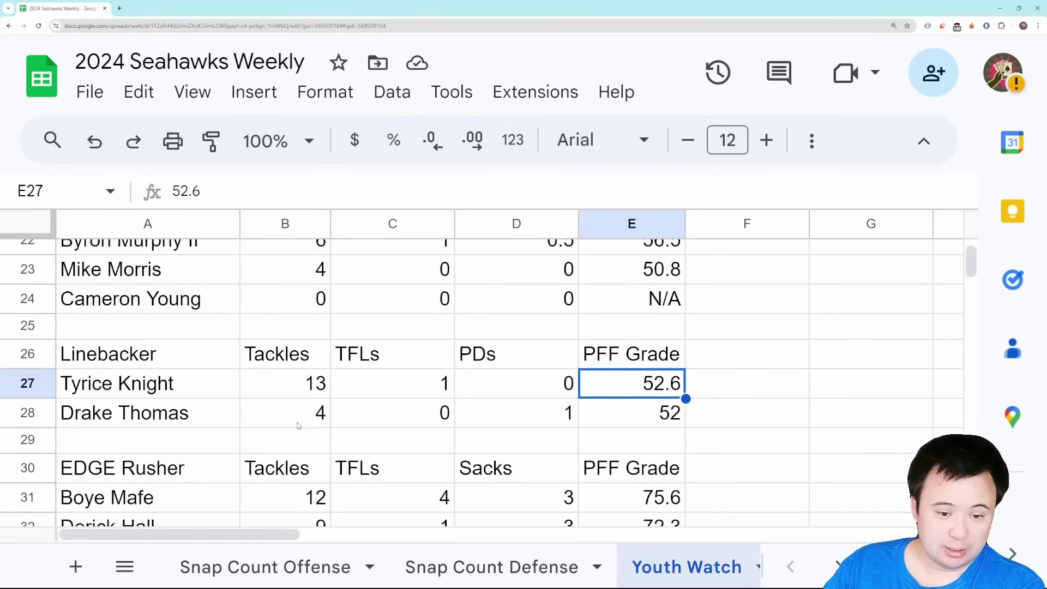
{"action": "left_click", "coordinate": [254, 419]}
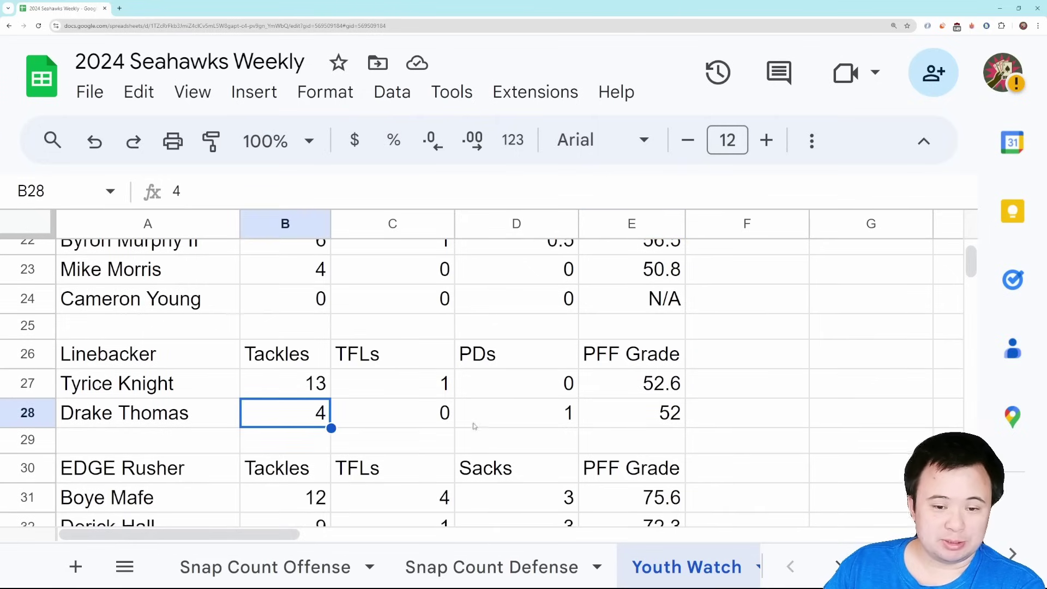
{"action": "left_click", "coordinate": [561, 423]}
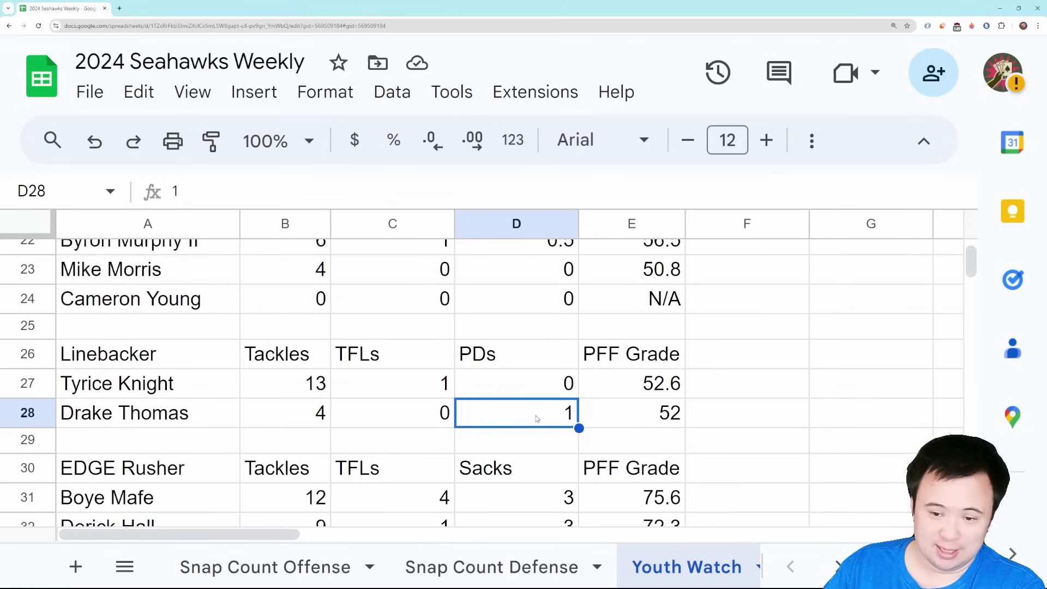
{"action": "left_click", "coordinate": [675, 422]}
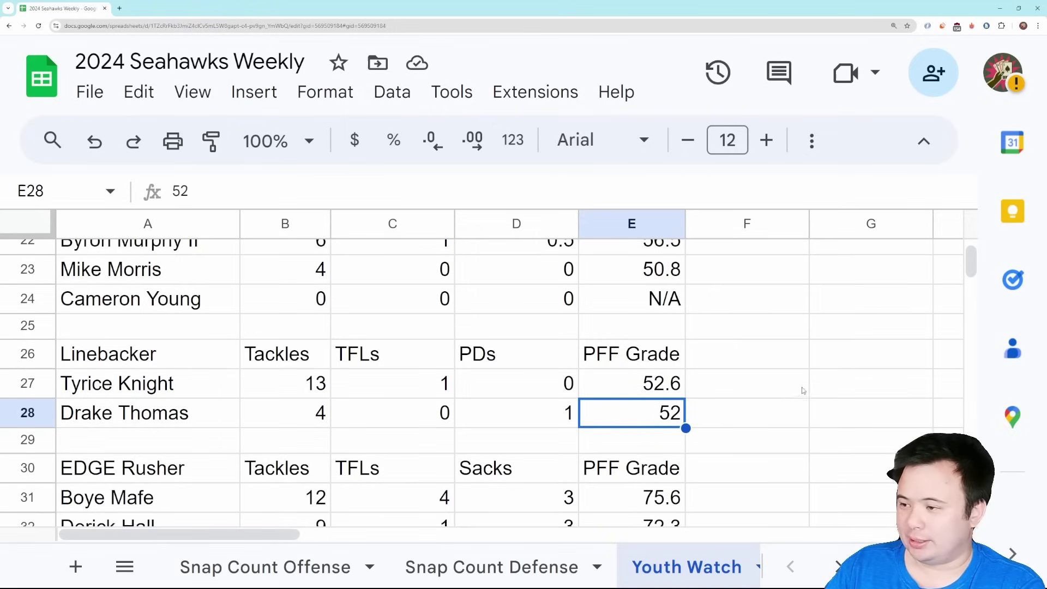
Step: Show the edit history of Boye Mafe's tackles in the EDGE Rusher table, and close it
{"action": "scroll", "coordinate": [737, 400], "scroll_direction": "down", "scroll_amount": 3}
{"action": "left_click", "coordinate": [315, 378]}
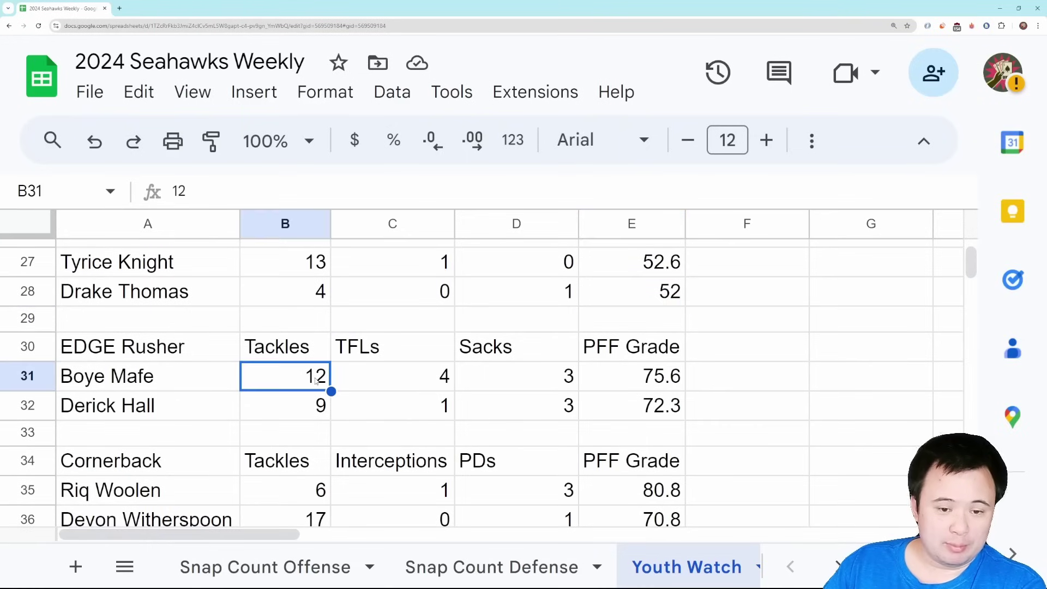
{"action": "right_click", "coordinate": [315, 379]}
{"action": "scroll", "coordinate": [382, 453], "scroll_direction": "down", "scroll_amount": 2}
{"action": "scroll", "coordinate": [403, 468], "scroll_direction": "down", "scroll_amount": 3}
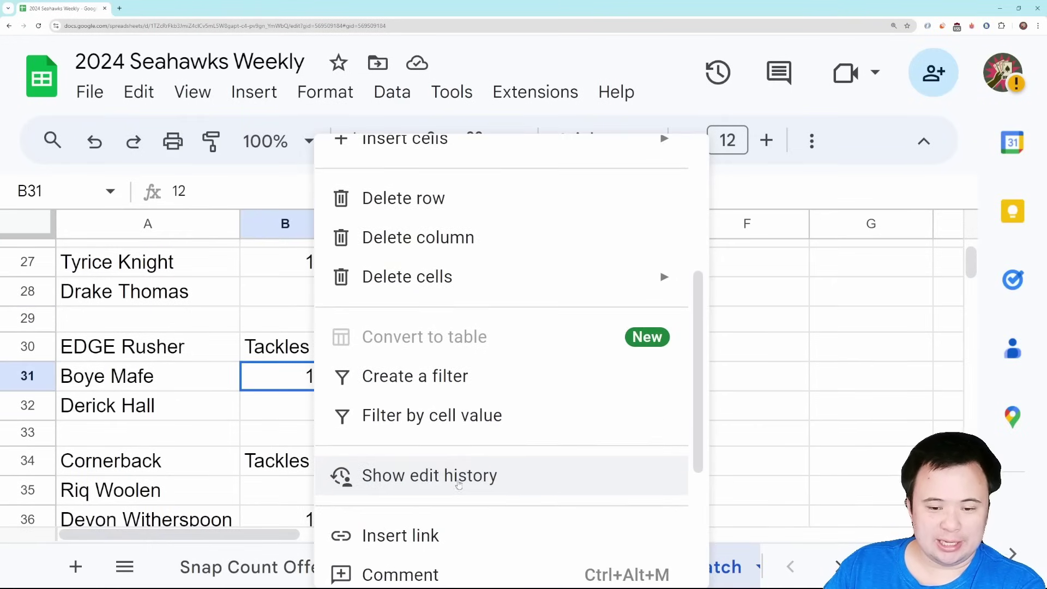
{"action": "left_click", "coordinate": [403, 474]}
{"action": "left_click", "coordinate": [302, 411]}
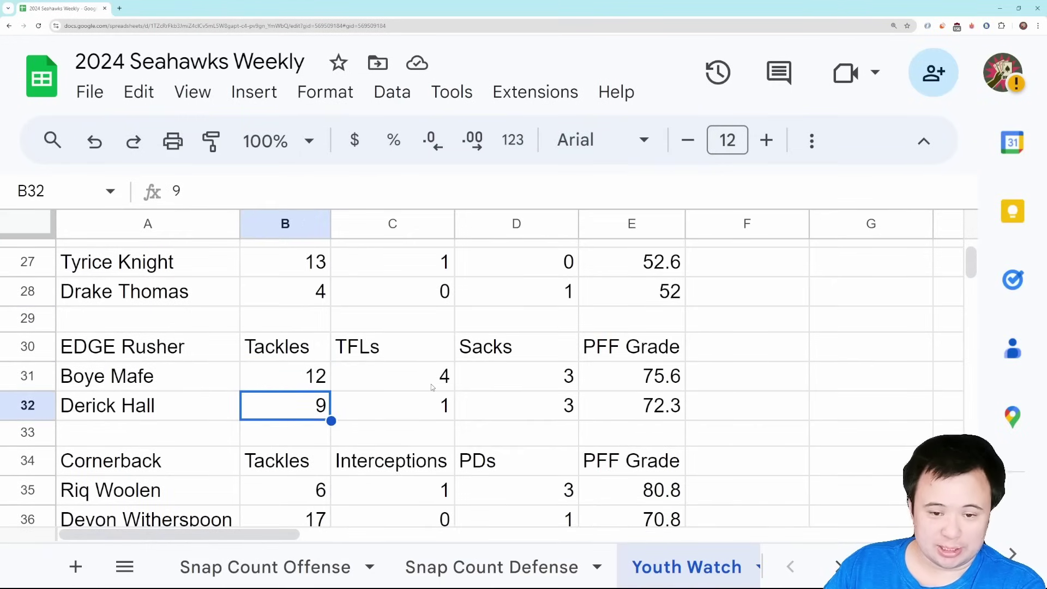
Step: Examine Boye Mafe's PFF grade and Derick Hall's tackles in the EDGE Rusher table
{"action": "scroll", "coordinate": [473, 374], "scroll_direction": "down", "scroll_amount": 1}
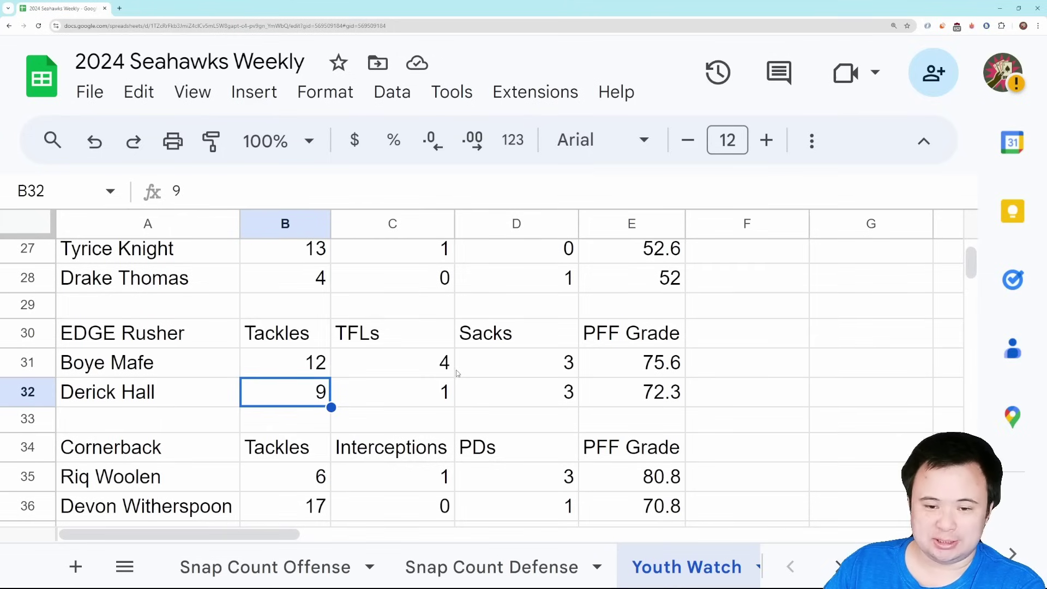
{"action": "left_click", "coordinate": [595, 371]}
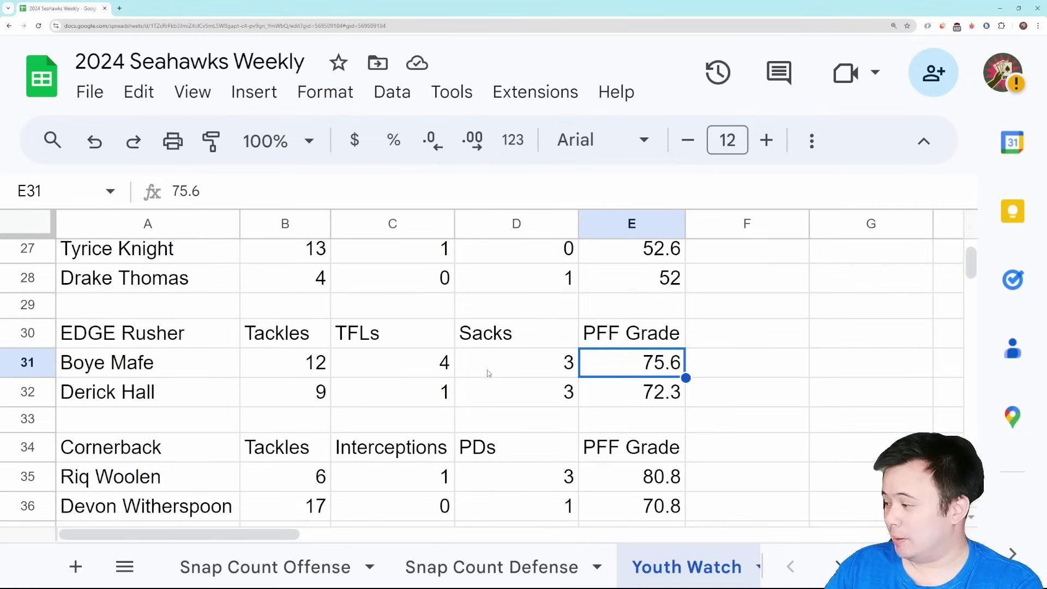
{"action": "scroll", "coordinate": [489, 375], "scroll_direction": "down", "scroll_amount": 1}
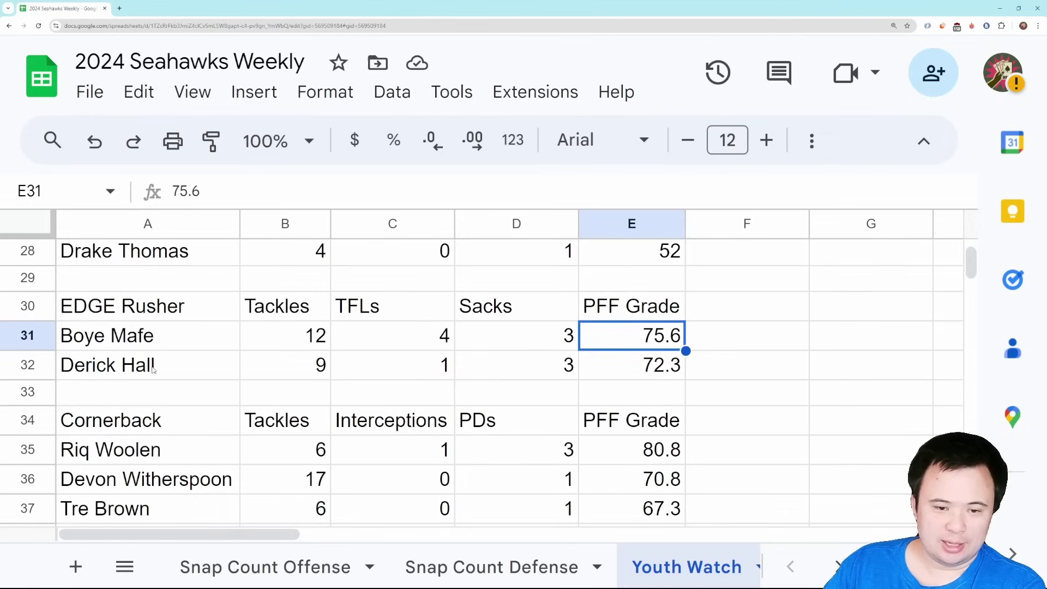
{"action": "left_click", "coordinate": [178, 367]}
{"action": "left_click", "coordinate": [290, 368]}
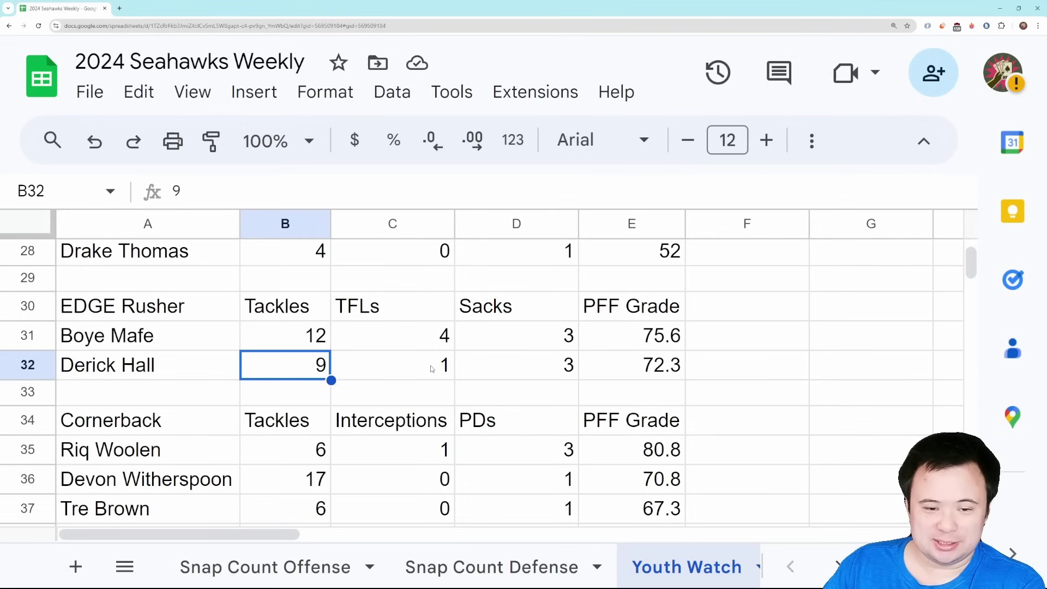
Step: Examine Riq Woolen's stats in the Cornerback table, selecting his PDs
{"action": "scroll", "coordinate": [432, 369], "scroll_direction": "down", "scroll_amount": 1}
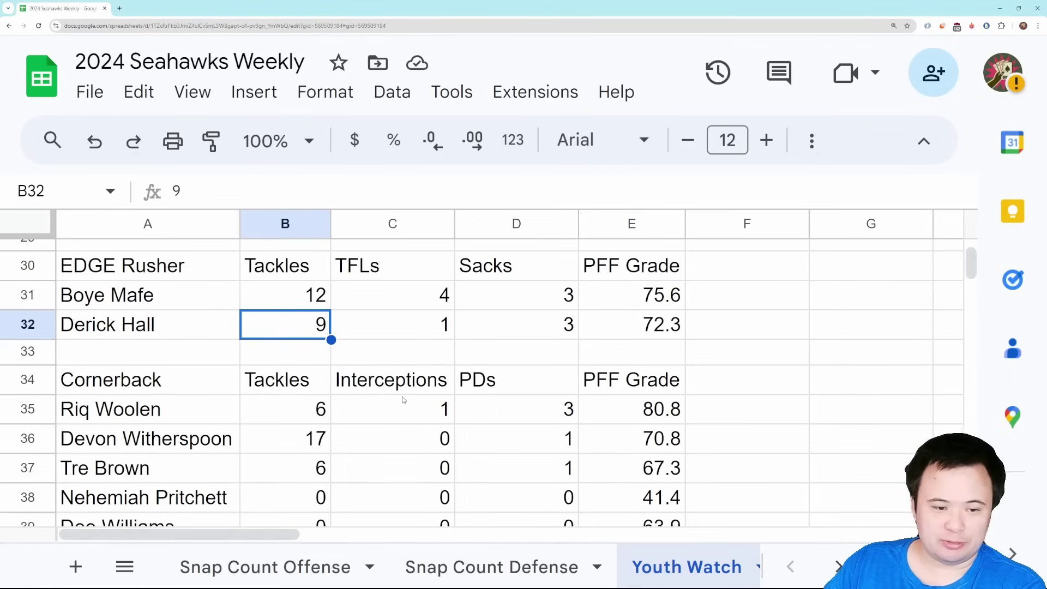
{"action": "scroll", "coordinate": [403, 400], "scroll_direction": "down", "scroll_amount": 2}
{"action": "scroll", "coordinate": [404, 400], "scroll_direction": "down", "scroll_amount": 2}
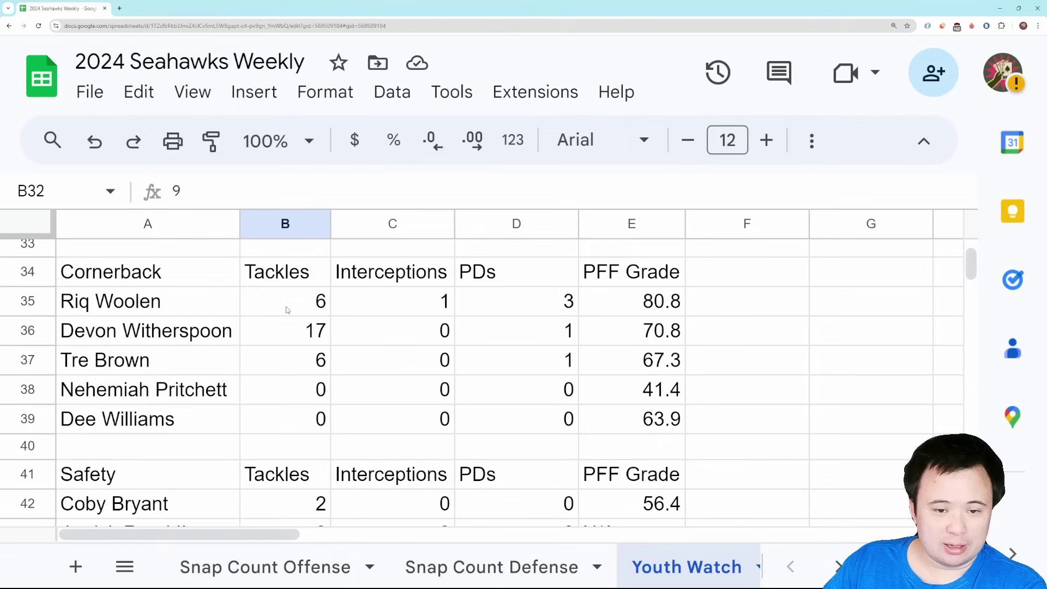
{"action": "scroll", "coordinate": [370, 312], "scroll_direction": "down", "scroll_amount": 1}
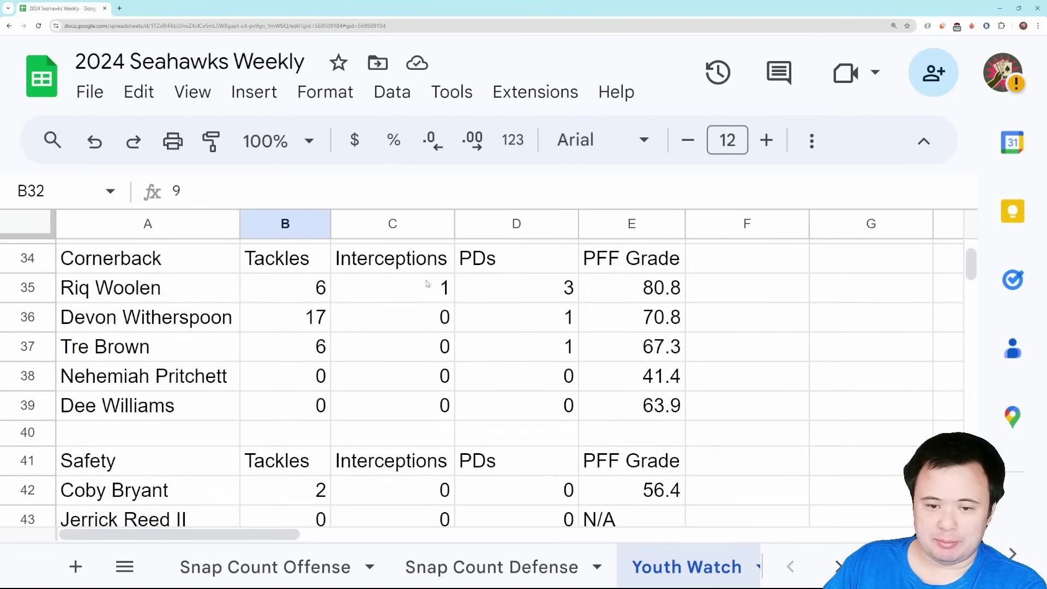
{"action": "left_click", "coordinate": [513, 286]}
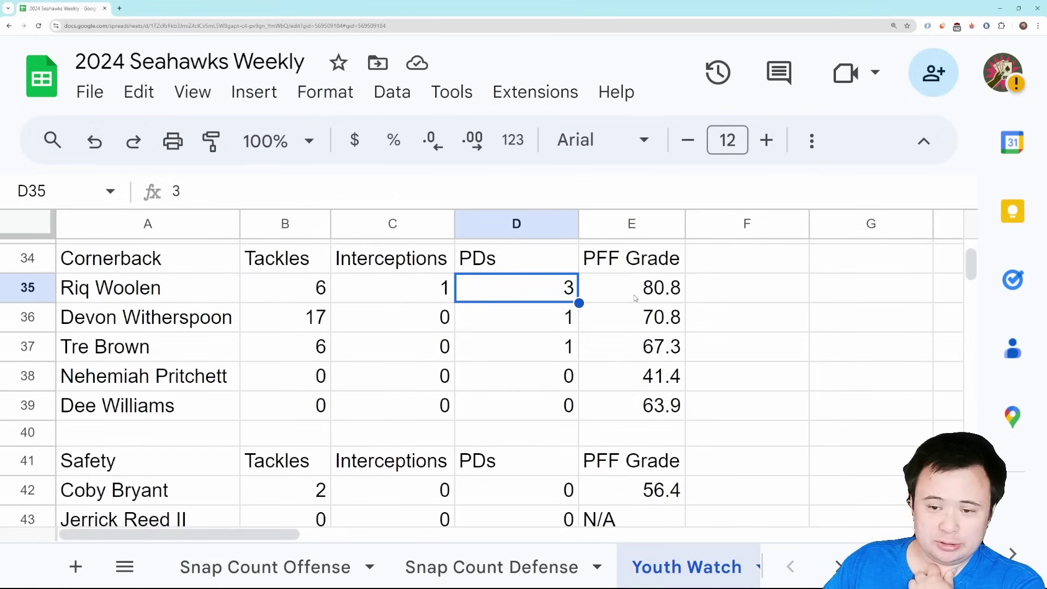
Step: Show the edit history of Devon Witherspoon's tackles in the Cornerback table, and close it by selecting Tre Brown's tackles
{"action": "left_click", "coordinate": [268, 319]}
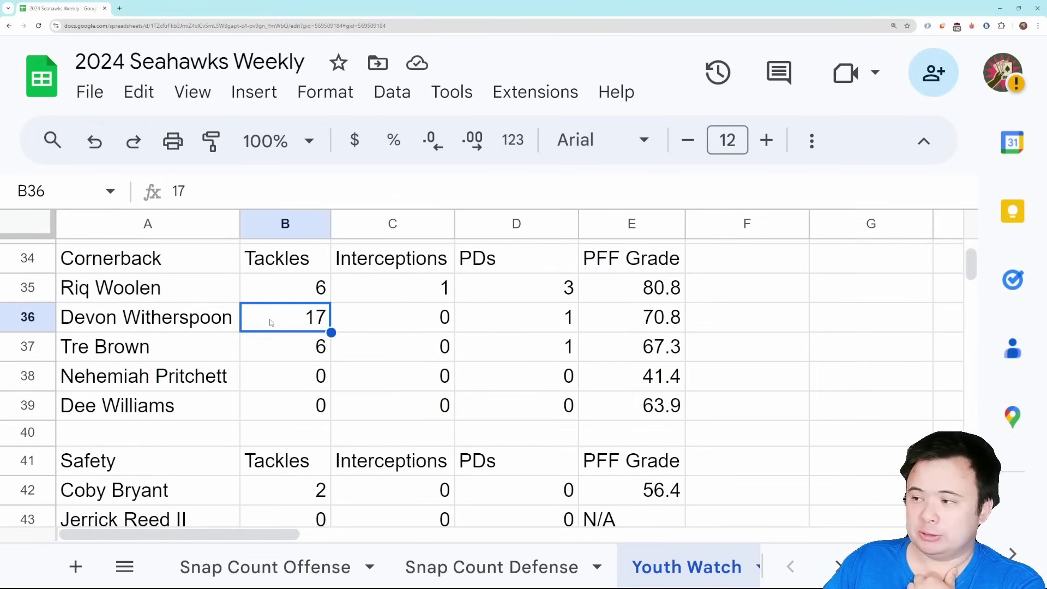
{"action": "right_click", "coordinate": [267, 318]}
{"action": "scroll", "coordinate": [382, 464], "scroll_direction": "down", "scroll_amount": 4}
{"action": "left_click", "coordinate": [403, 546]}
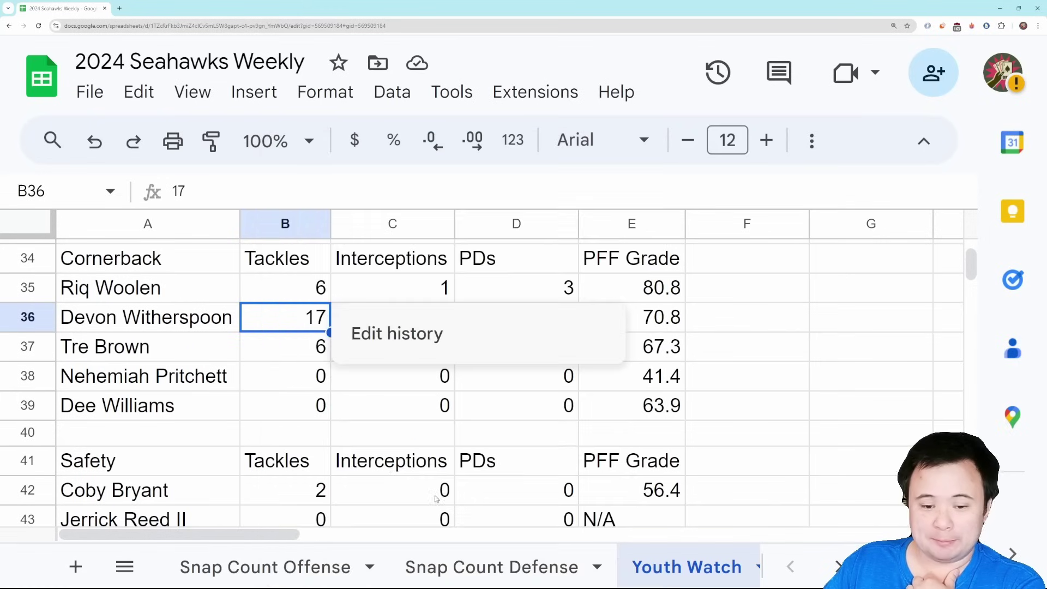
{"action": "left_click", "coordinate": [268, 349]}
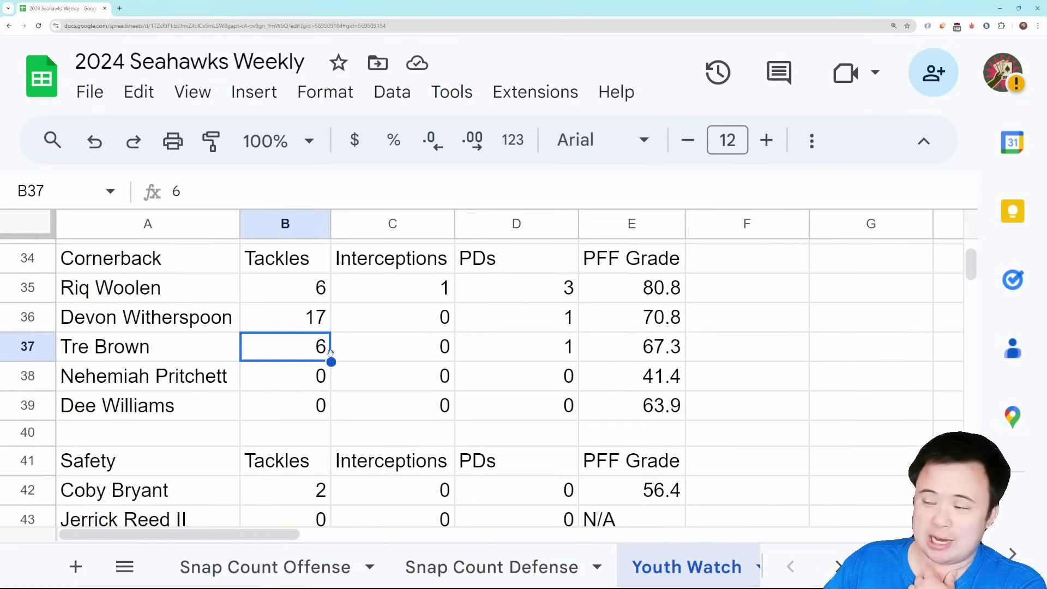
Step: Check Devon Witherspoon's tackles and Tre Brown's PFF grade, and view the remaining cornerbacks and the Safety table
{"action": "left_click", "coordinate": [270, 308]}
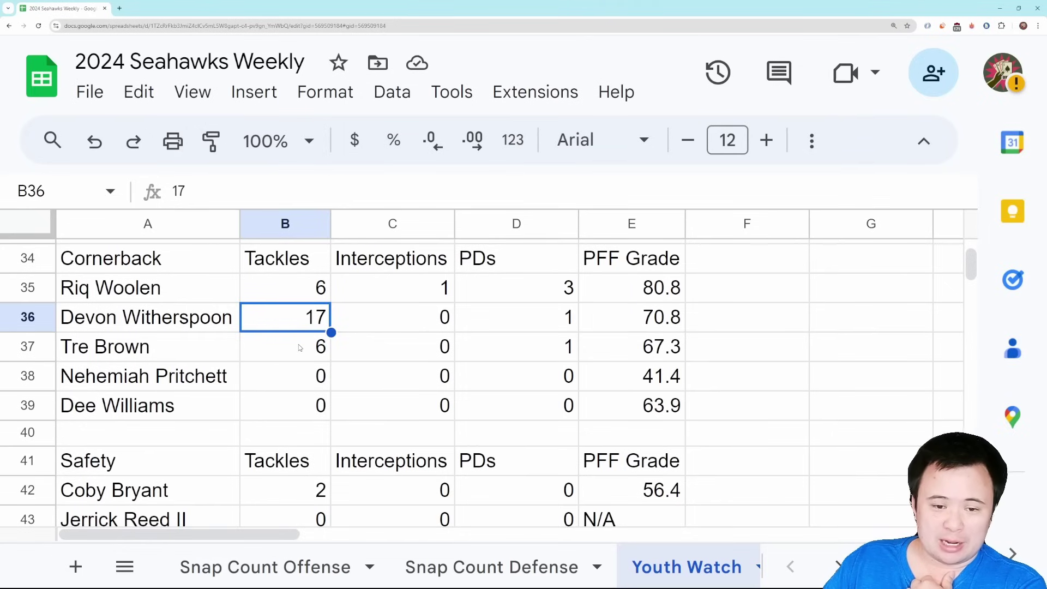
{"action": "left_click", "coordinate": [630, 356]}
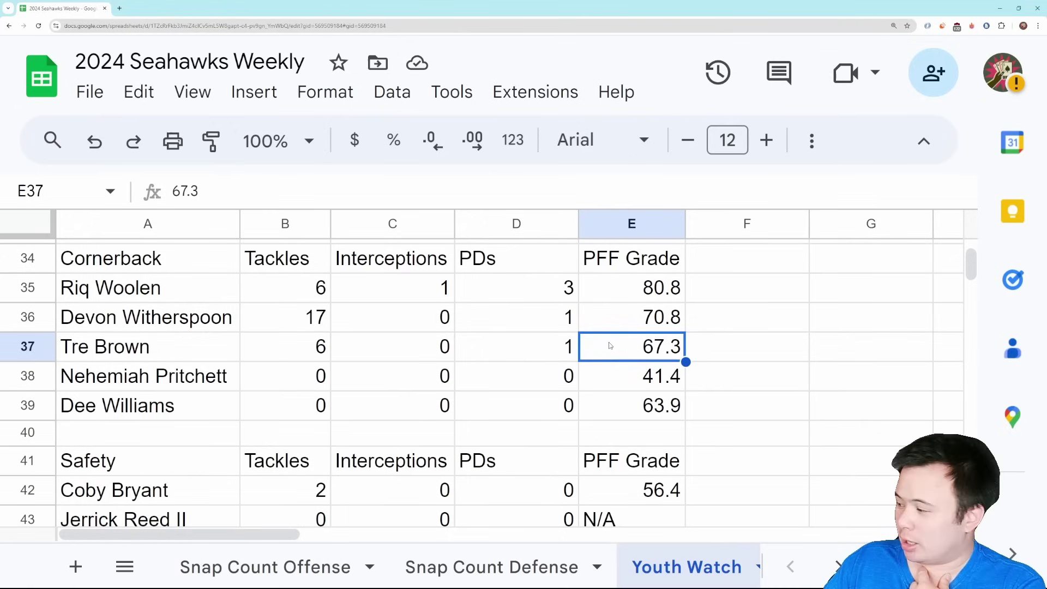
{"action": "scroll", "coordinate": [611, 346], "scroll_direction": "down", "scroll_amount": 1}
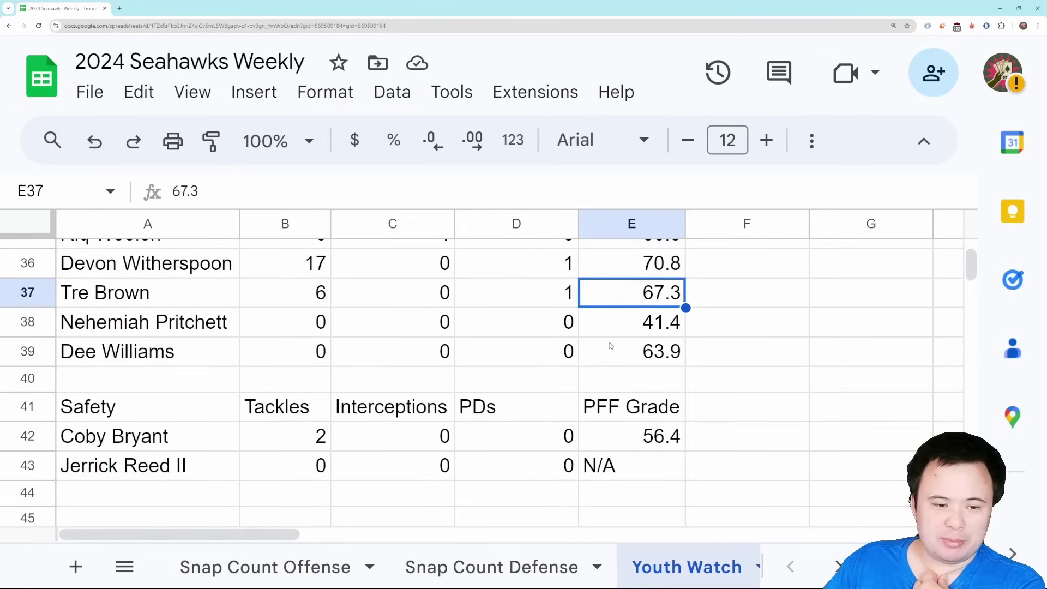
{"action": "scroll", "coordinate": [611, 348], "scroll_direction": "down", "scroll_amount": 2}
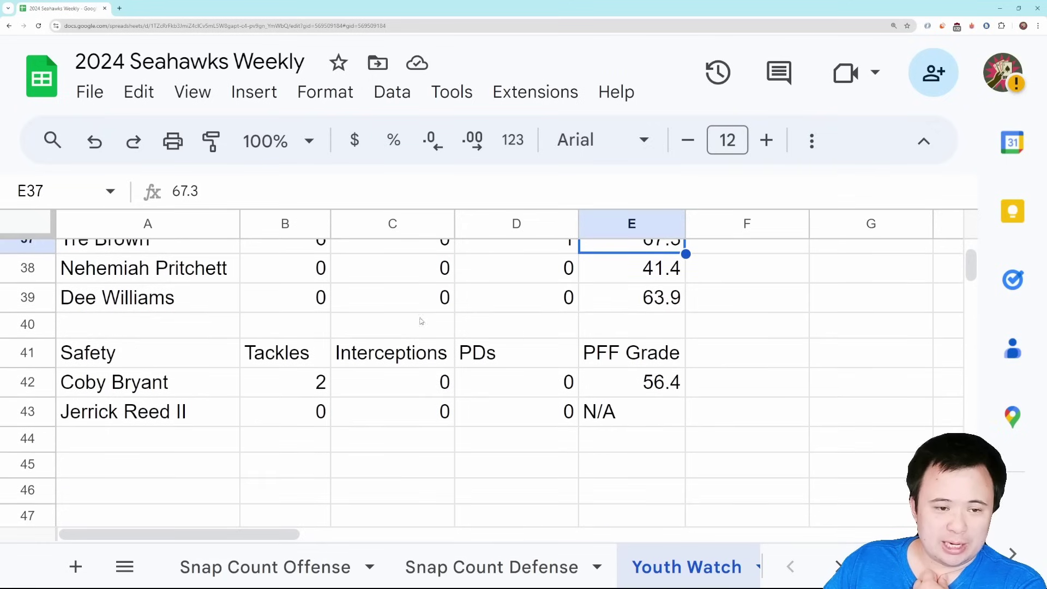
Step: Review the remaining cornerbacks, and check Coby Bryant's tackles and PFF grade in the Safety table
{"action": "scroll", "coordinate": [638, 327], "scroll_direction": "up", "scroll_amount": 1}
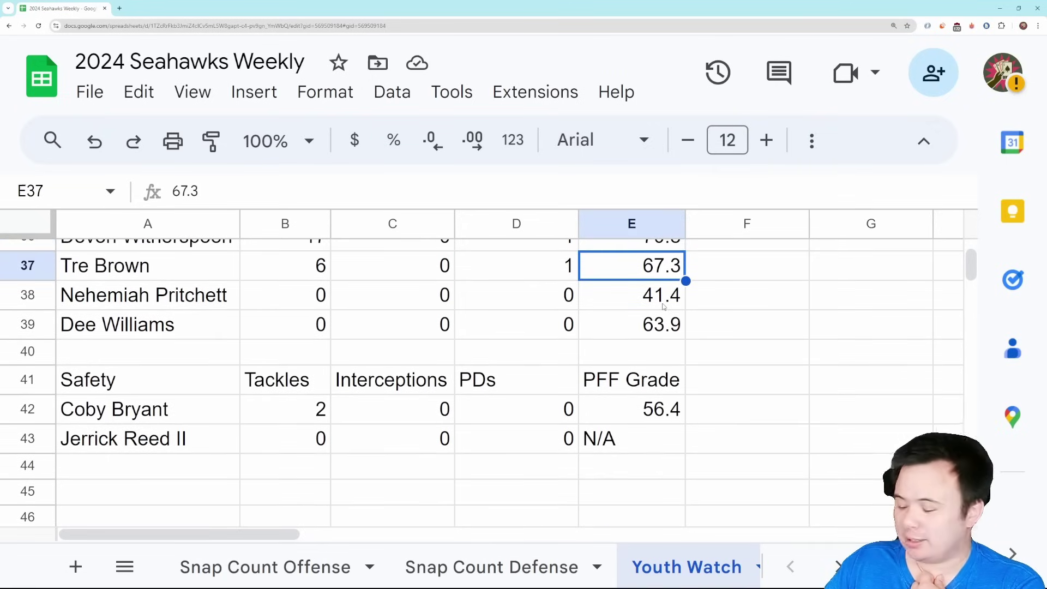
{"action": "scroll", "coordinate": [664, 307], "scroll_direction": "down", "scroll_amount": 1}
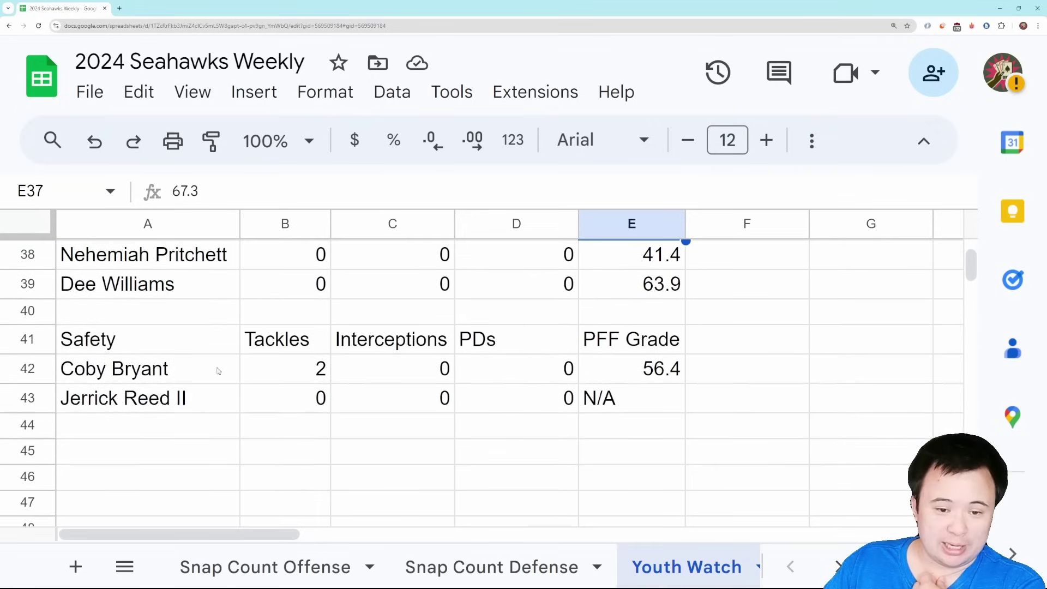
{"action": "left_click", "coordinate": [258, 381]}
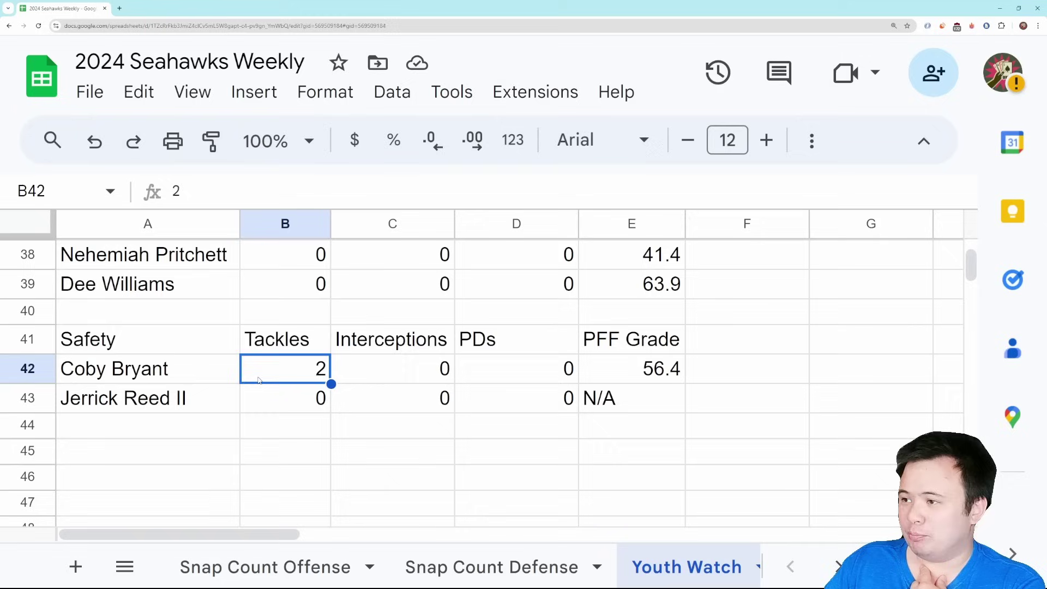
{"action": "left_click", "coordinate": [591, 368]}
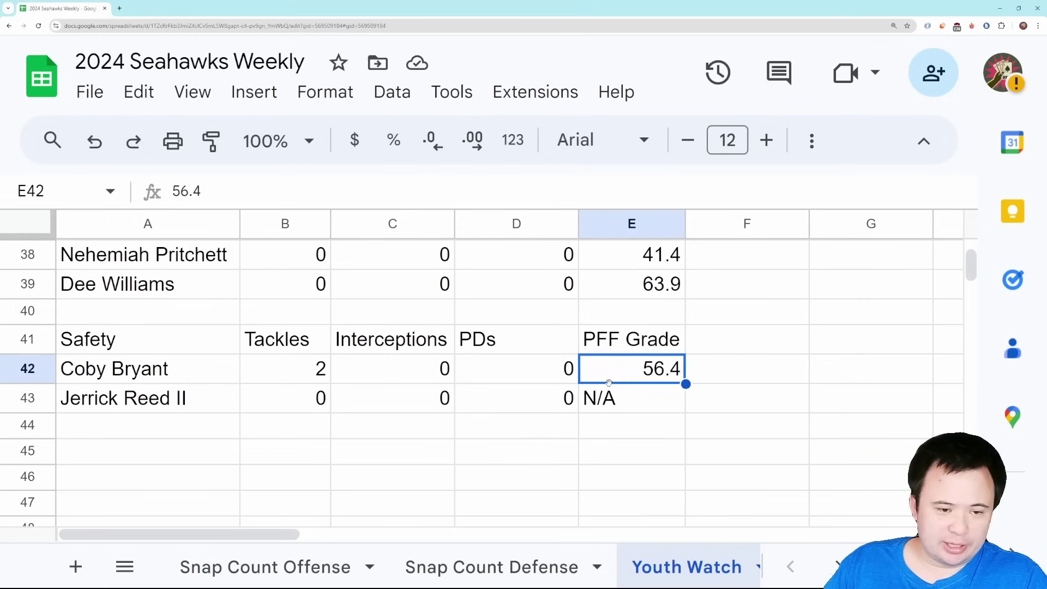
Step: Look back over all position tables in the Youth Watch sheet, from Running Backs through Safety
{"action": "scroll", "coordinate": [609, 382], "scroll_direction": "up", "scroll_amount": 5}
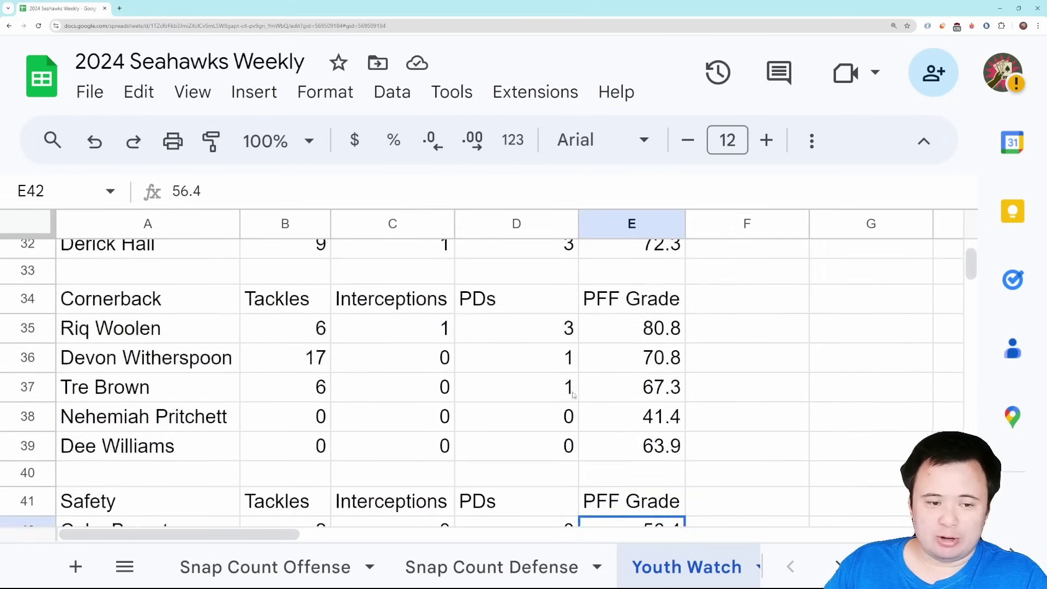
{"action": "scroll", "coordinate": [512, 417], "scroll_direction": "up", "scroll_amount": 7}
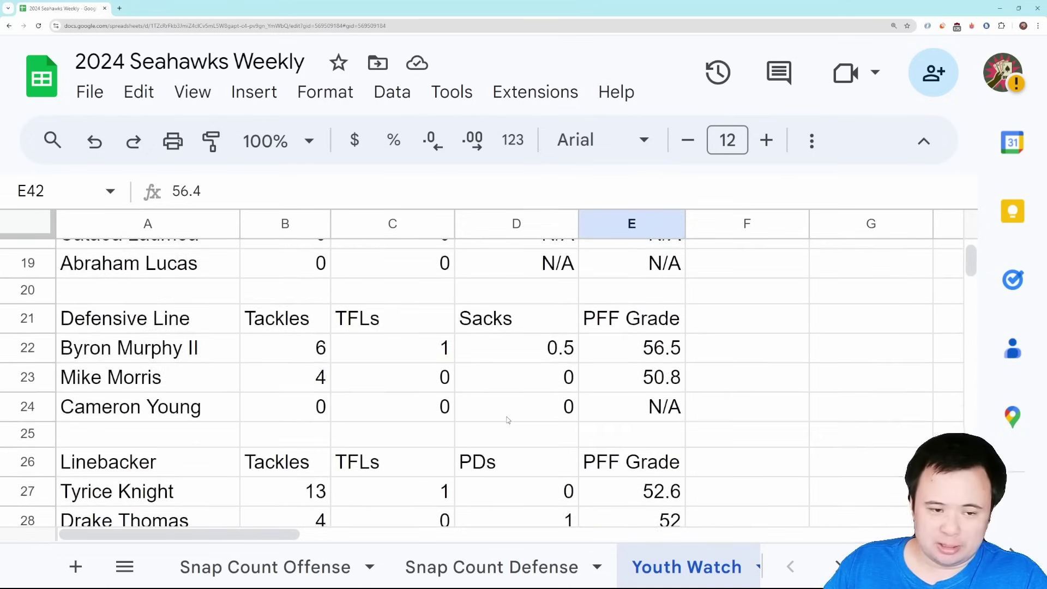
{"action": "scroll", "coordinate": [508, 420], "scroll_direction": "up", "scroll_amount": 7}
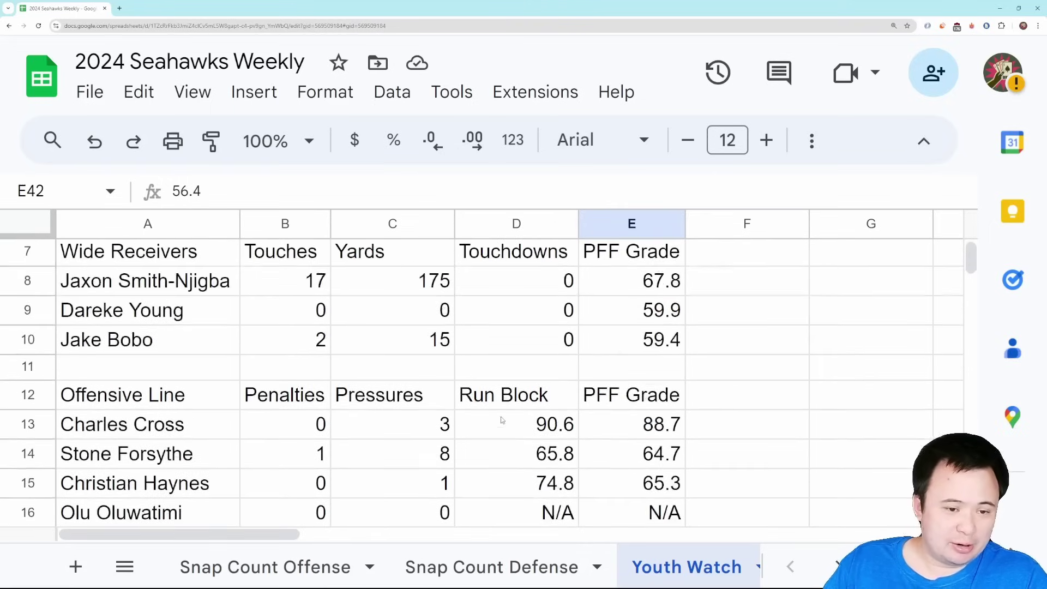
{"action": "scroll", "coordinate": [497, 419], "scroll_direction": "up", "scroll_amount": 2}
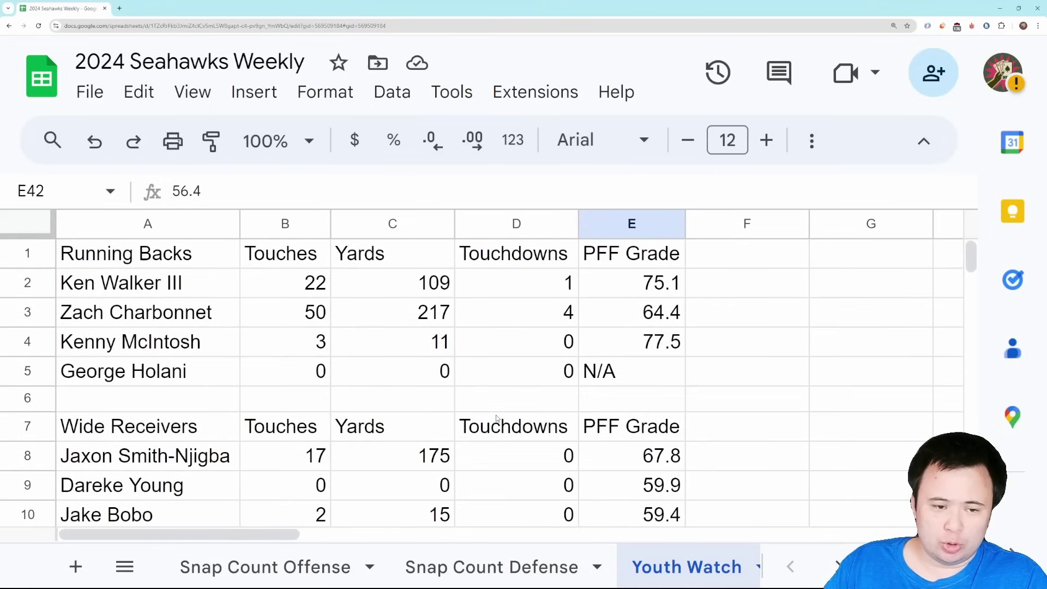
{"action": "scroll", "coordinate": [496, 418], "scroll_direction": "down", "scroll_amount": 5}
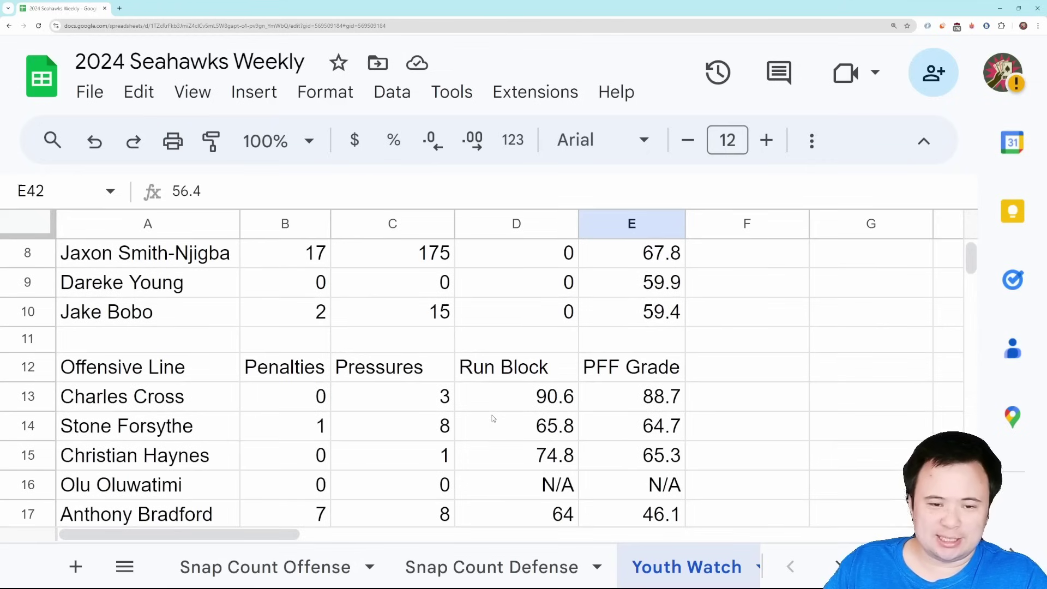
{"action": "scroll", "coordinate": [493, 419], "scroll_direction": "down", "scroll_amount": 2}
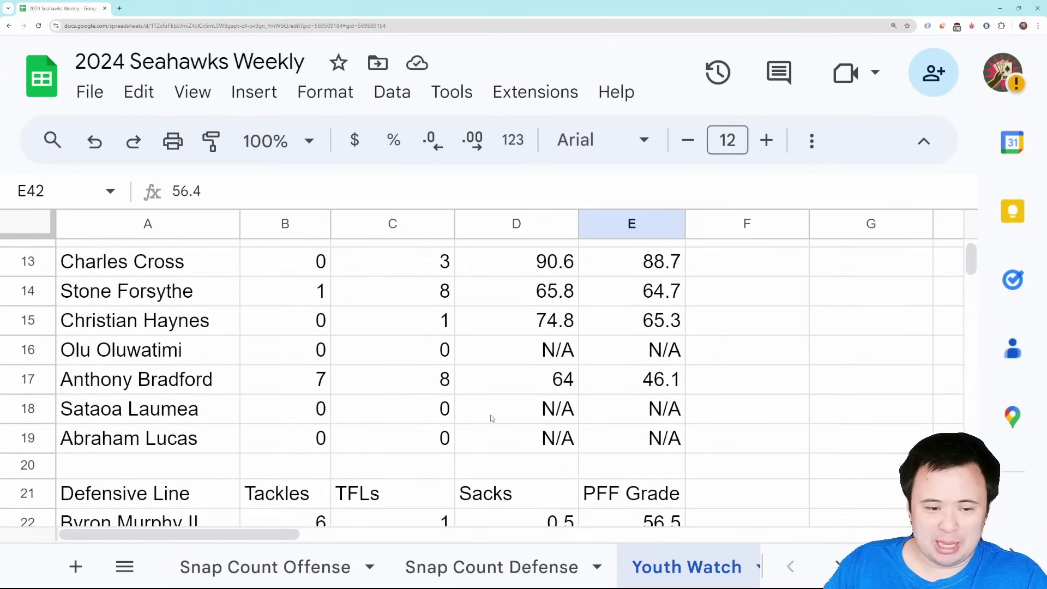
{"action": "scroll", "coordinate": [492, 419], "scroll_direction": "down", "scroll_amount": 4}
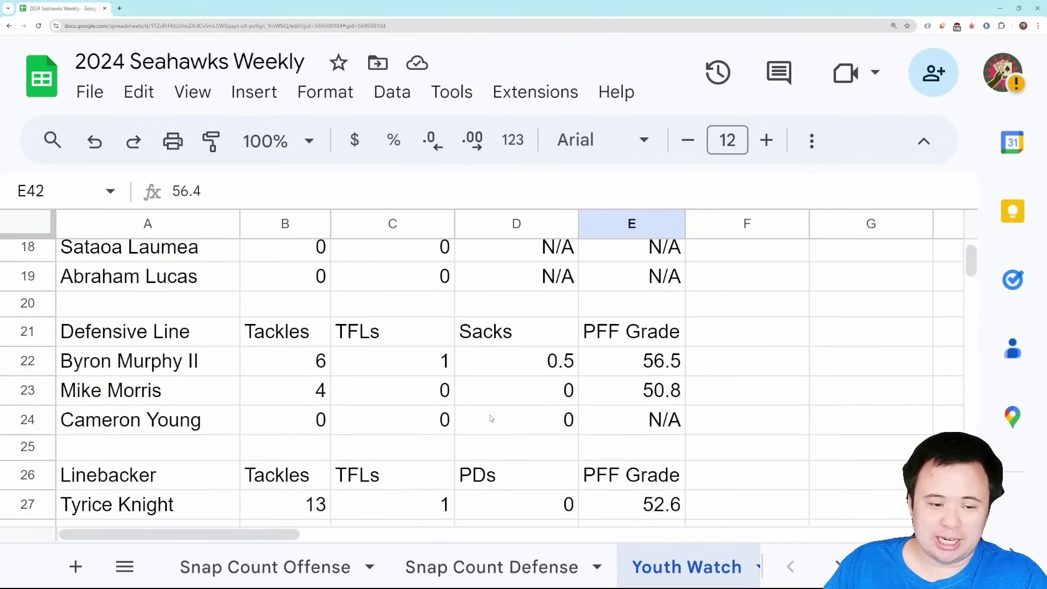
{"action": "scroll", "coordinate": [491, 418], "scroll_direction": "down", "scroll_amount": 6}
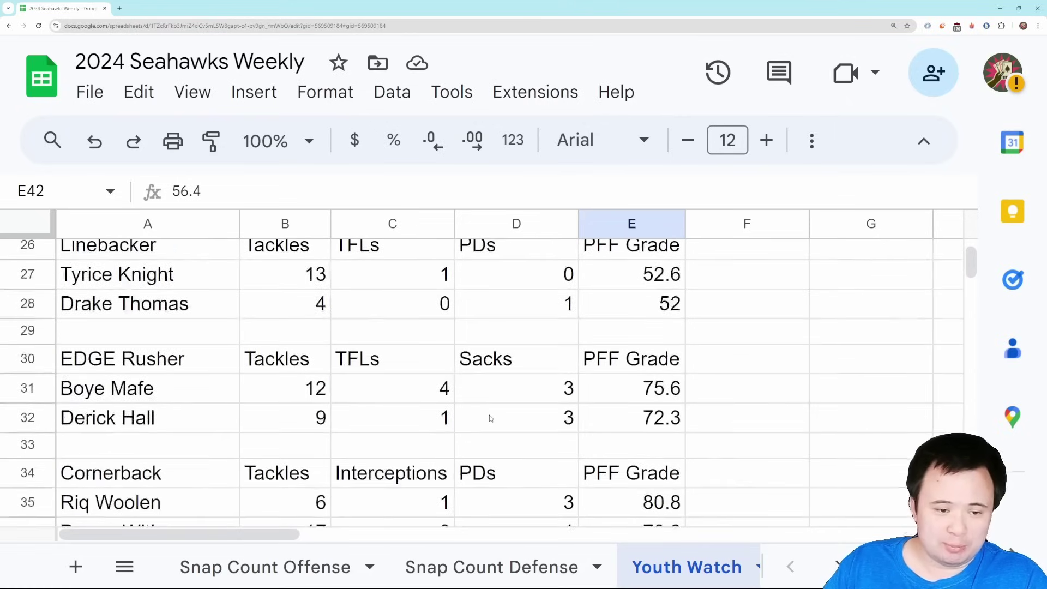
{"action": "scroll", "coordinate": [489, 418], "scroll_direction": "down", "scroll_amount": 1}
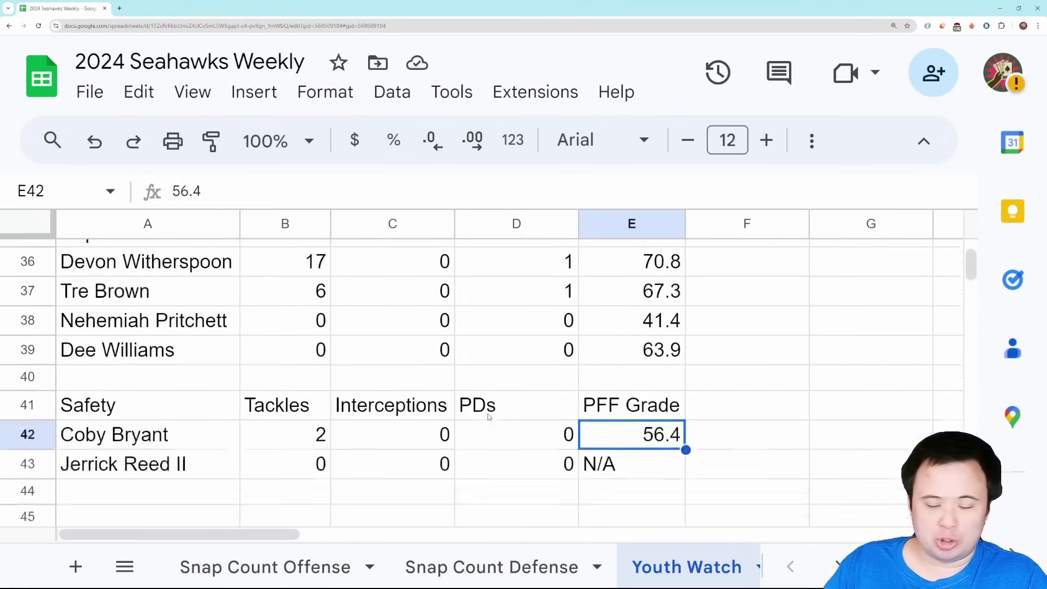